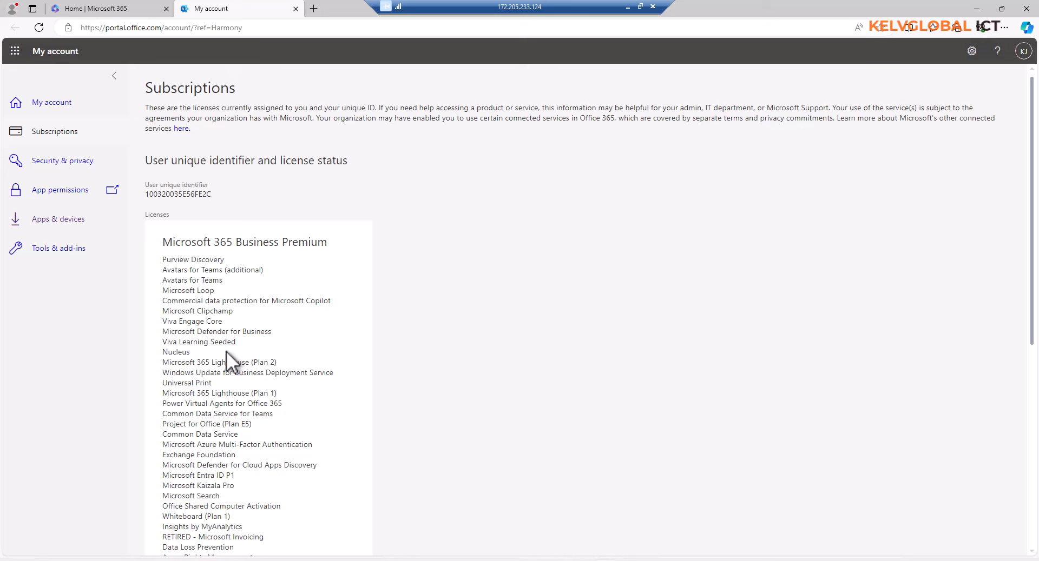
Review the licenses listed under Microsoft 365 Business Premium and return to the account overview
{"action": "scroll", "coordinate": [224, 353], "scroll_direction": "down", "scroll_amount": 3}
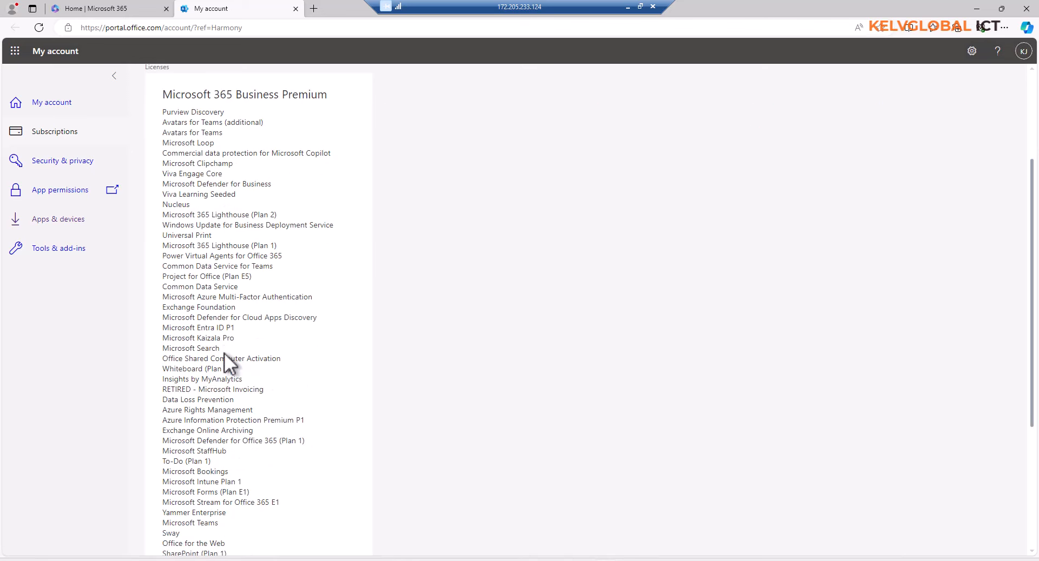
{"action": "scroll", "coordinate": [195, 206], "scroll_direction": "up", "scroll_amount": 3}
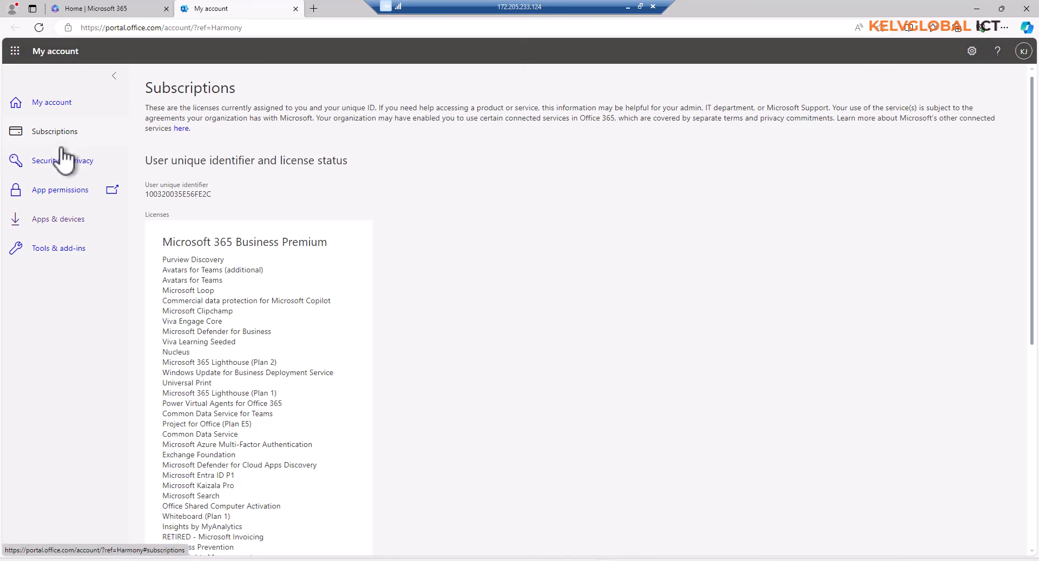
{"action": "left_click", "coordinate": [58, 104]}
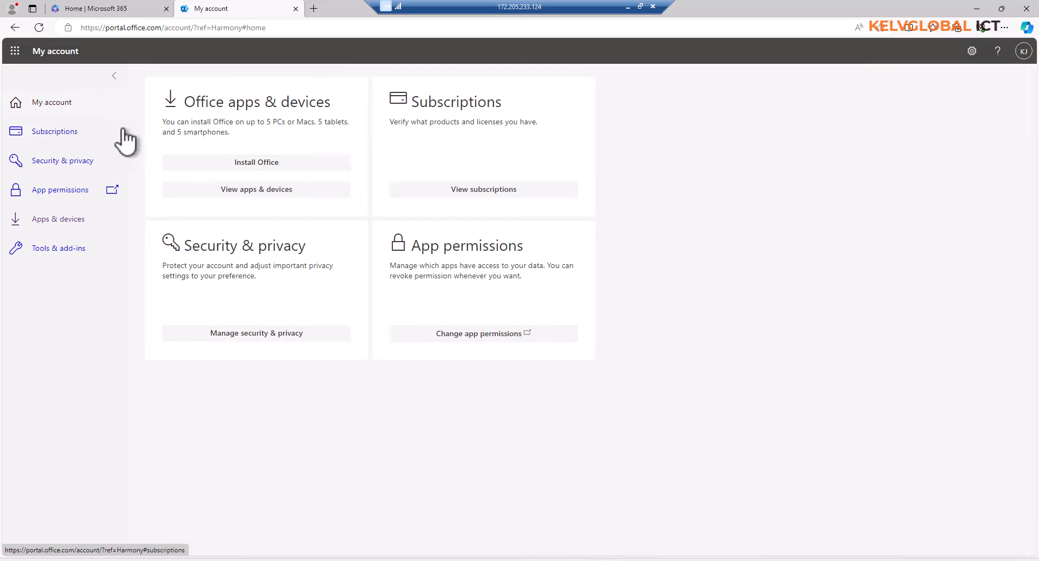
Download the Office installer from the account overview and try to run OfficeSetup.exe directly
{"action": "left_click", "coordinate": [258, 164]}
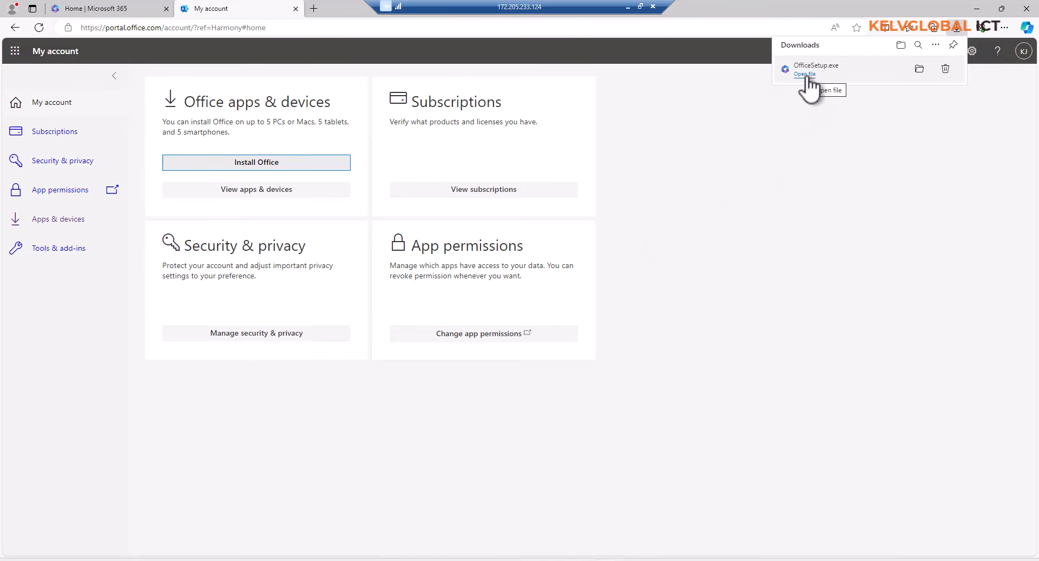
{"action": "left_click", "coordinate": [806, 75]}
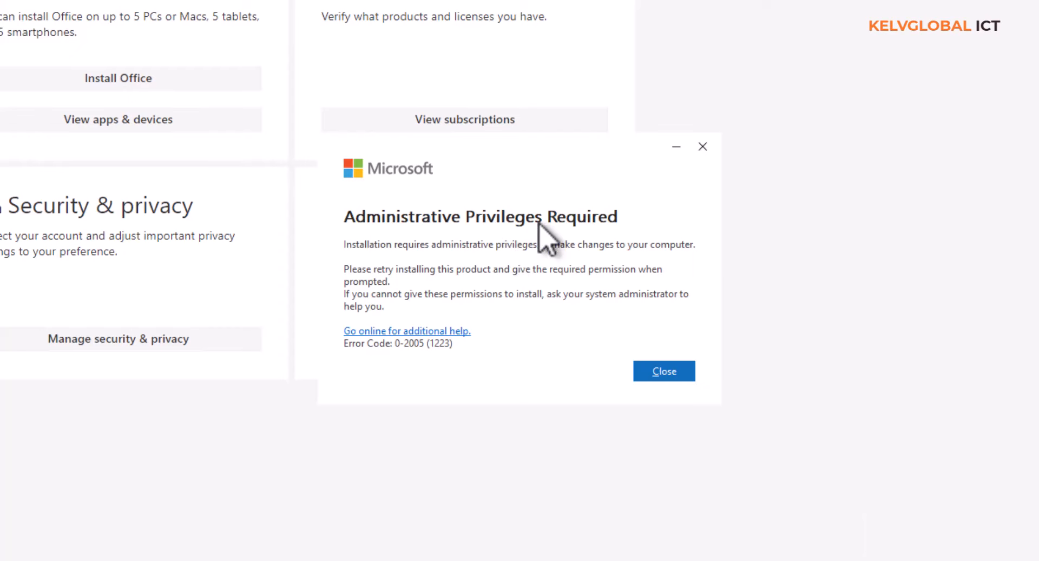
{"action": "left_click", "coordinate": [702, 147]}
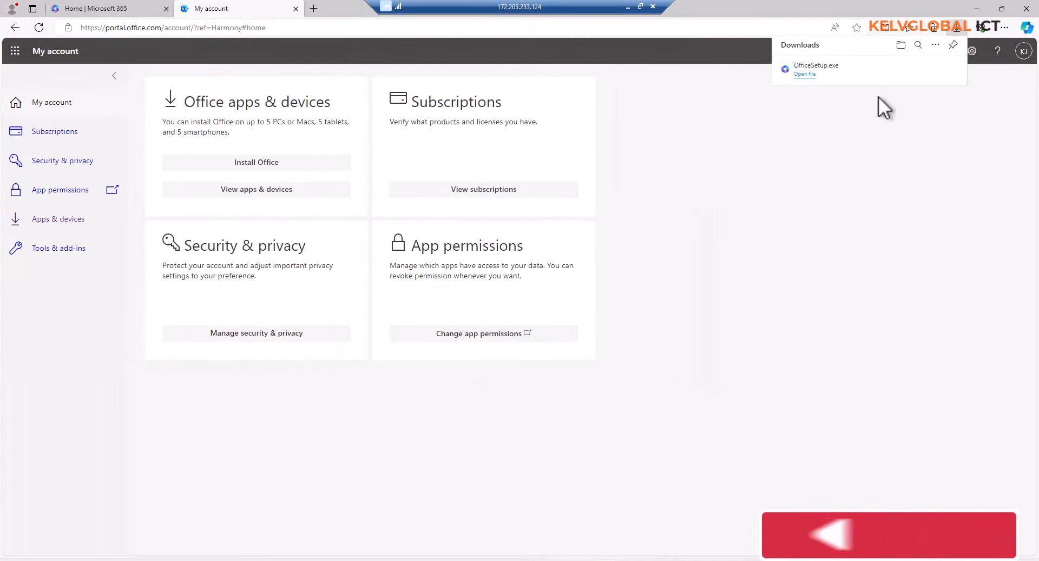
Run OfficeSetup from its download folder as administrator to install the Microsoft 365 apps, and close the installer once it completes
{"action": "left_click", "coordinate": [919, 68]}
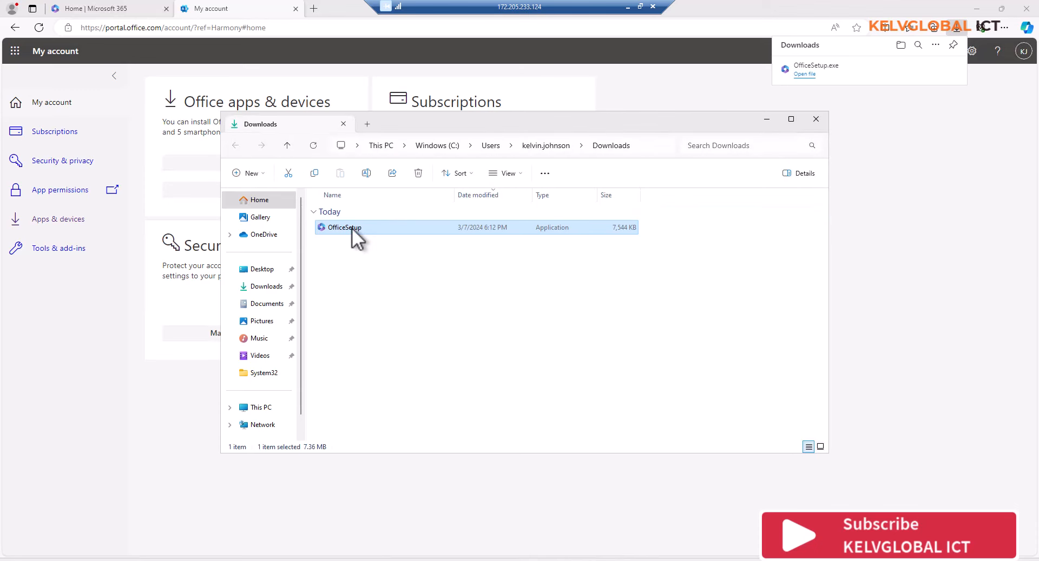
{"action": "right_click", "coordinate": [351, 228]}
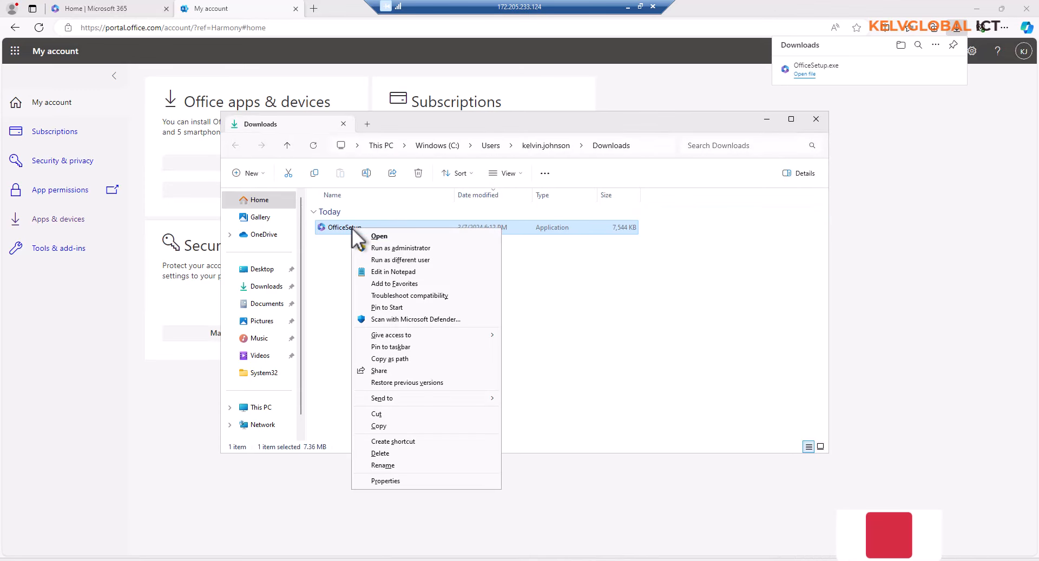
{"action": "left_click", "coordinate": [398, 249]}
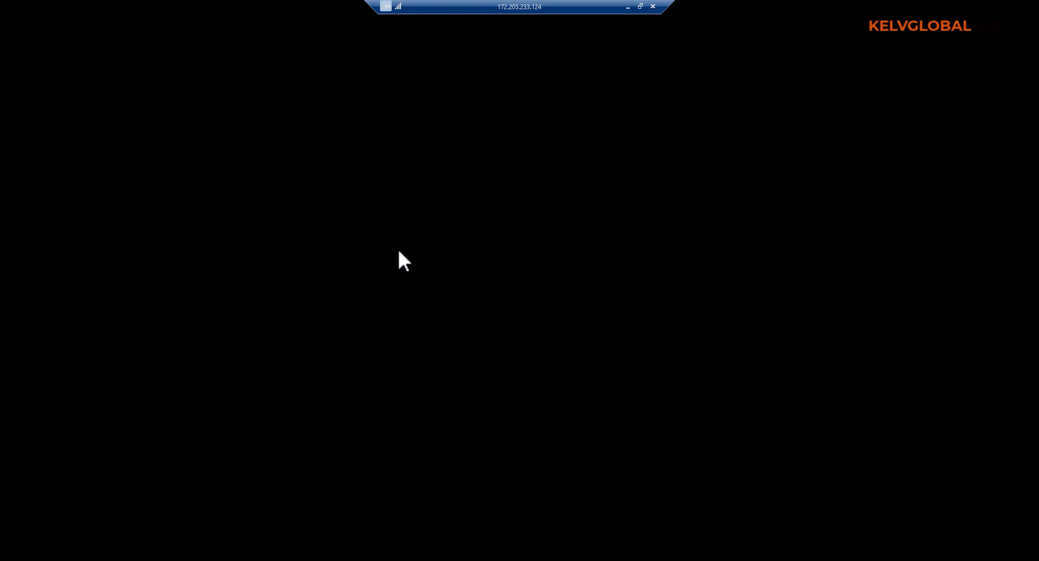
{"action": "left_click", "coordinate": [463, 377]}
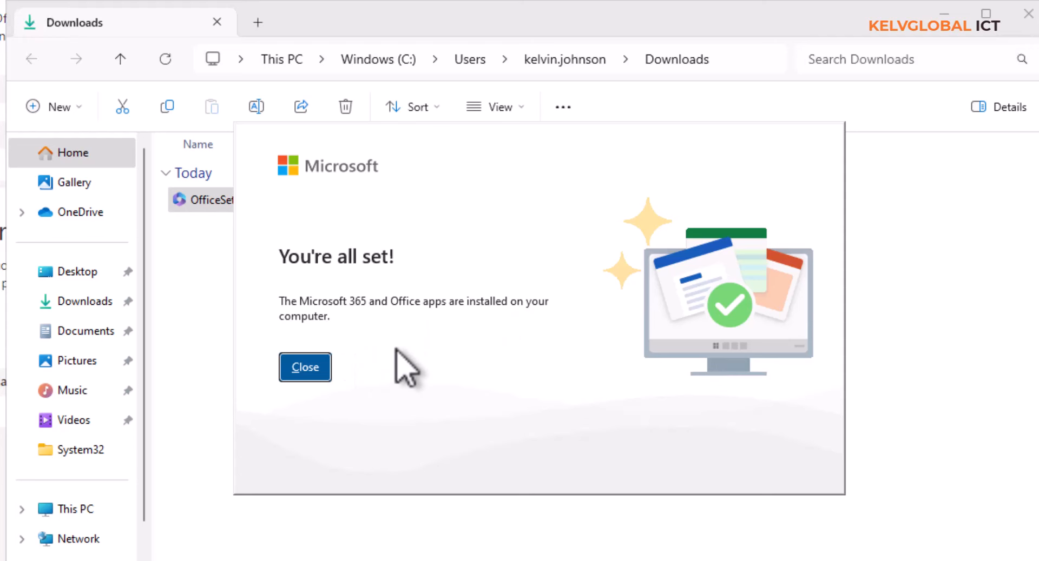
{"action": "left_click", "coordinate": [315, 366]}
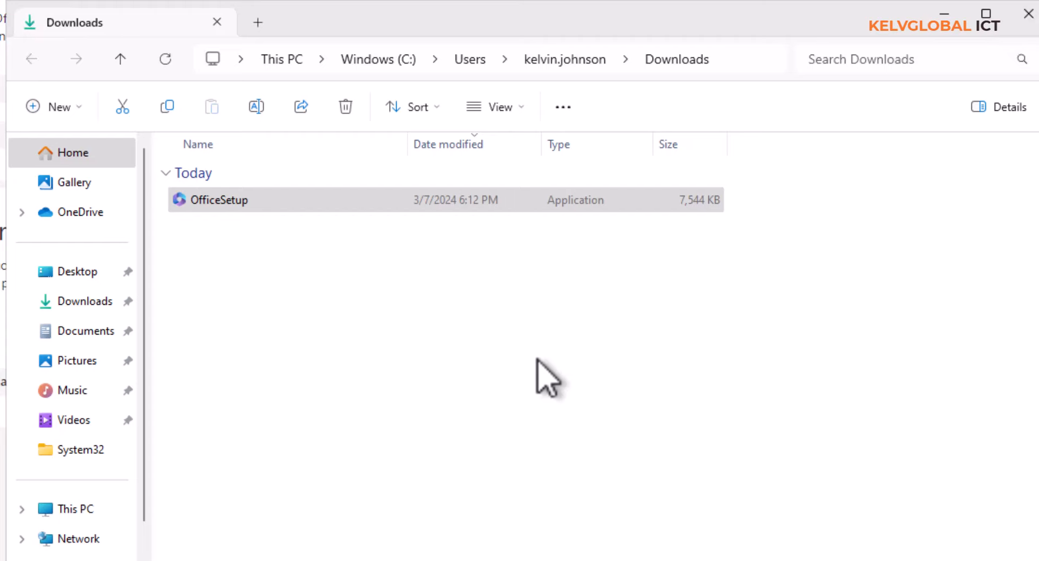
Look through all installed apps for the new Office programs and open the classic Outlook
{"action": "left_click", "coordinate": [426, 559]}
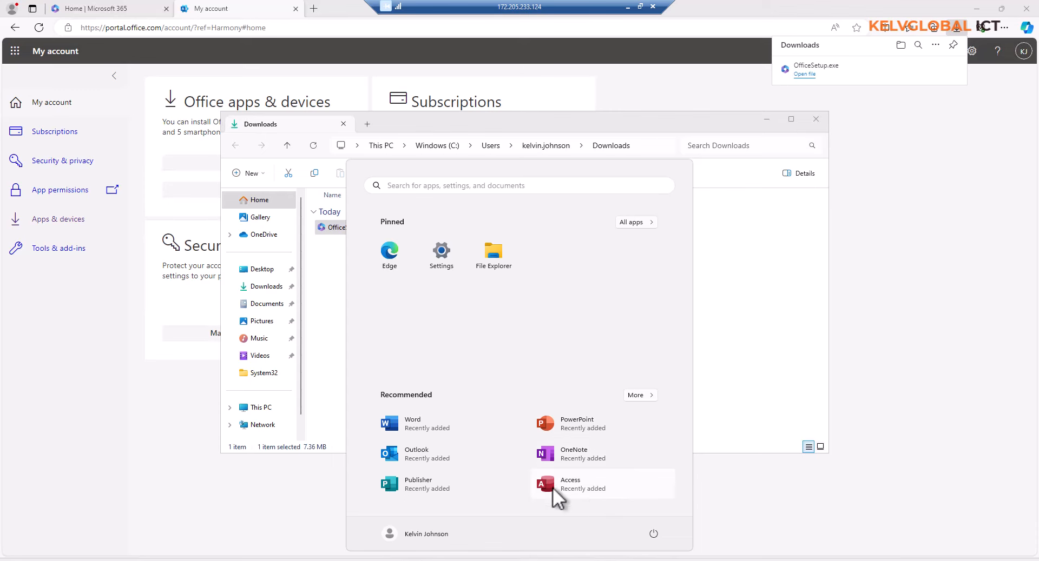
{"action": "left_click", "coordinate": [644, 223]}
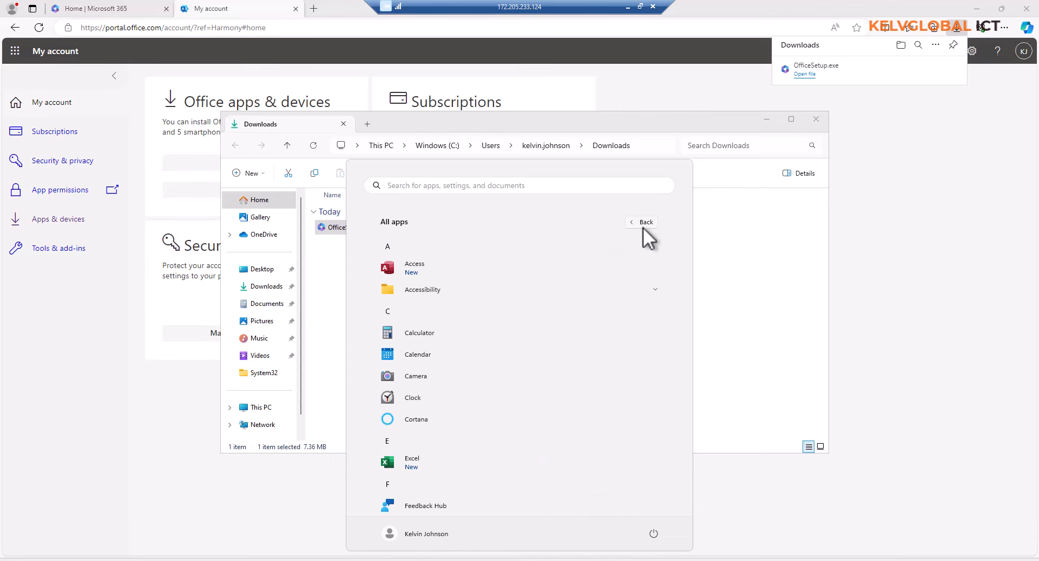
{"action": "scroll", "coordinate": [447, 349], "scroll_direction": "down", "scroll_amount": 3}
{"action": "scroll", "coordinate": [442, 359], "scroll_direction": "down", "scroll_amount": 5}
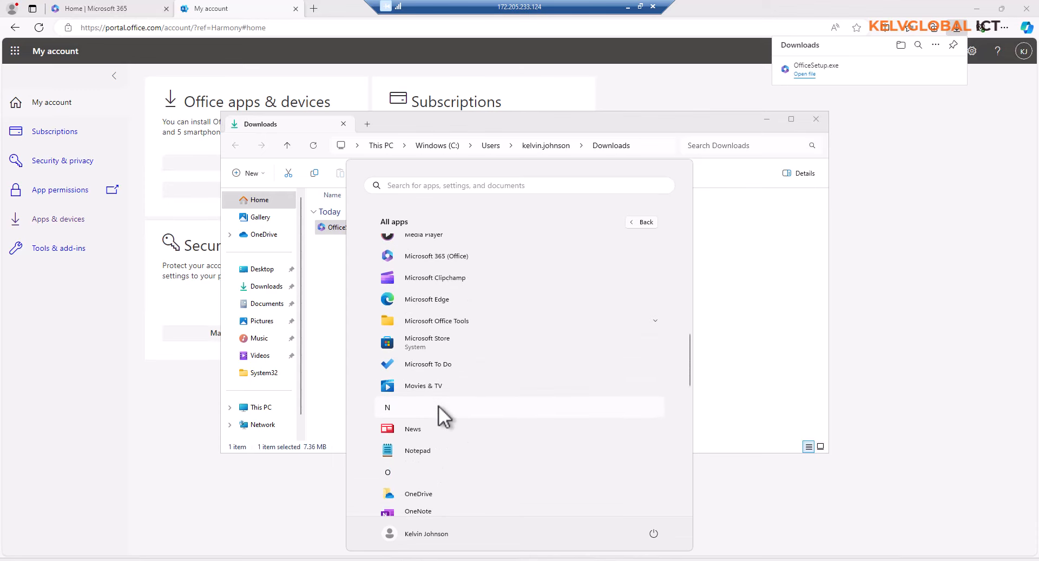
{"action": "scroll", "coordinate": [439, 406], "scroll_direction": "down", "scroll_amount": 5}
{"action": "scroll", "coordinate": [442, 433], "scroll_direction": "down", "scroll_amount": 5}
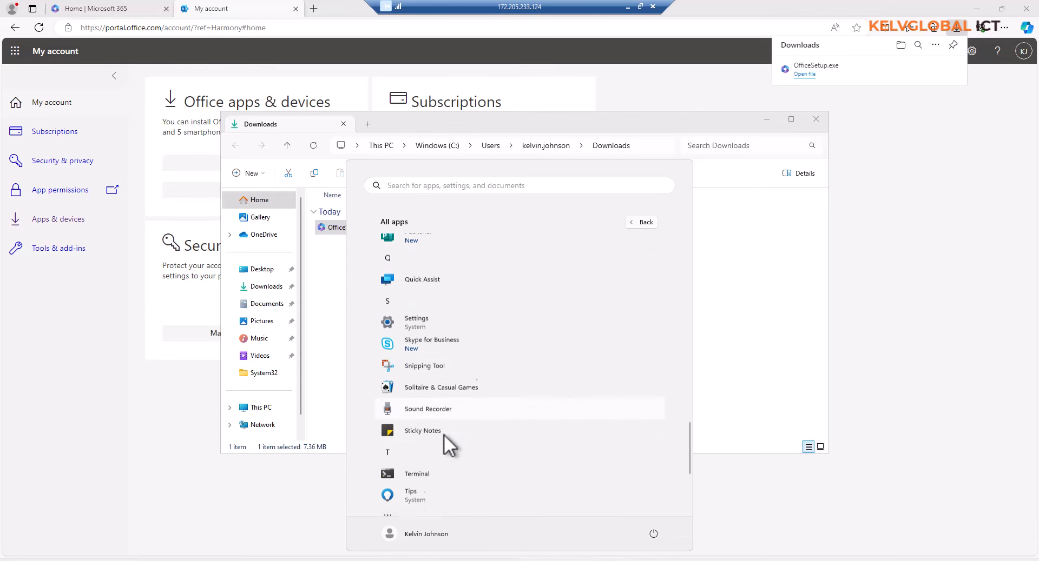
{"action": "scroll", "coordinate": [439, 457], "scroll_direction": "up", "scroll_amount": 4}
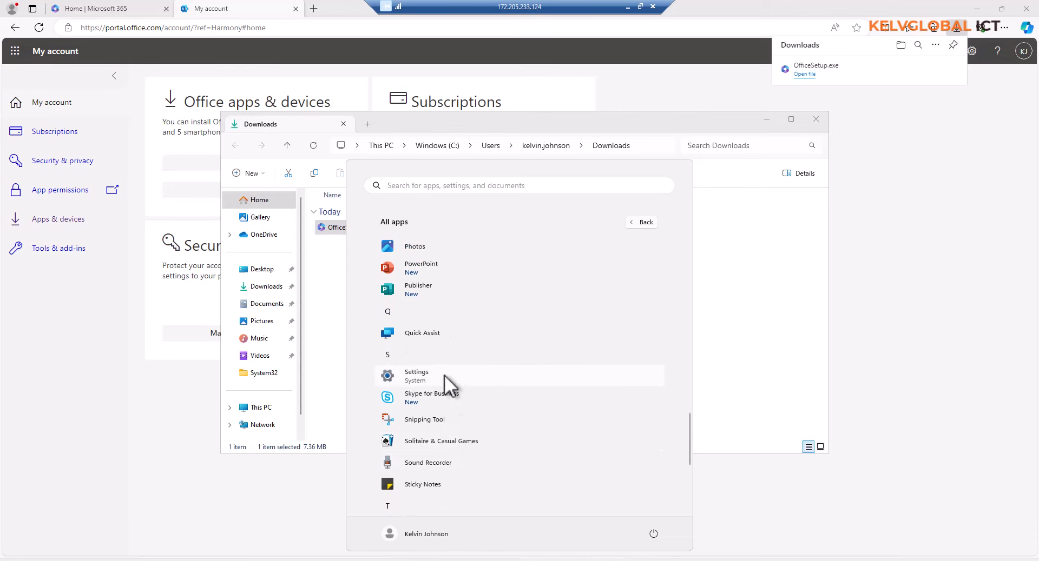
{"action": "scroll", "coordinate": [444, 372], "scroll_direction": "up", "scroll_amount": 4}
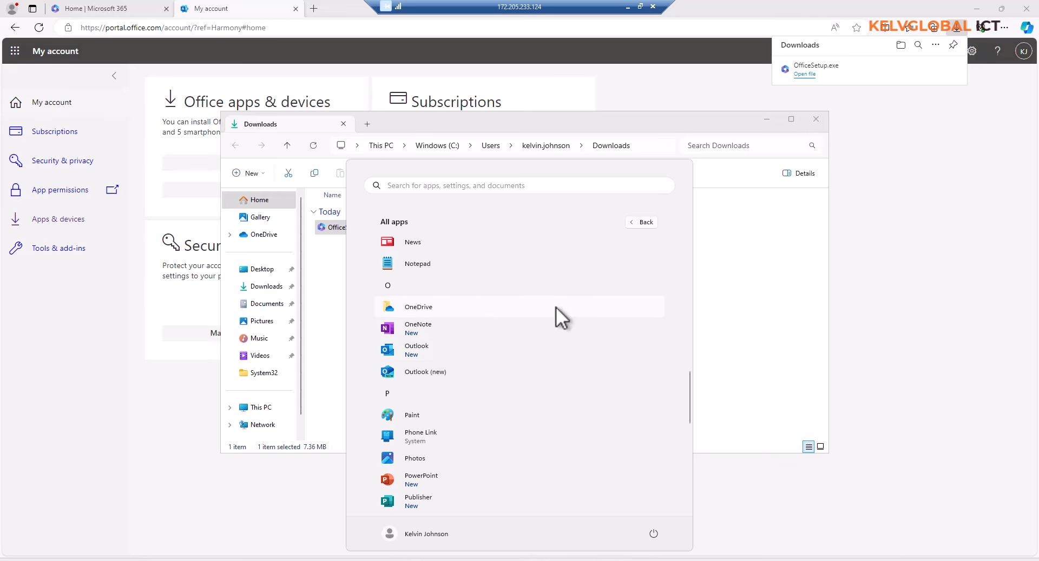
{"action": "left_click", "coordinate": [411, 351]}
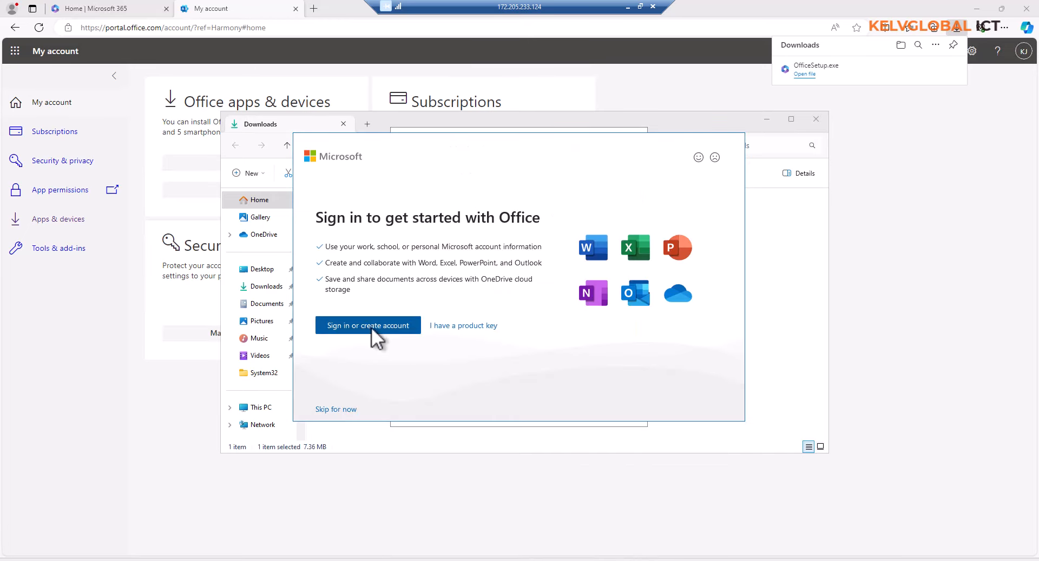
Skip the Office sign-in, accept the free 5-day pass and close the privacy notice
{"action": "left_click", "coordinate": [342, 410]}
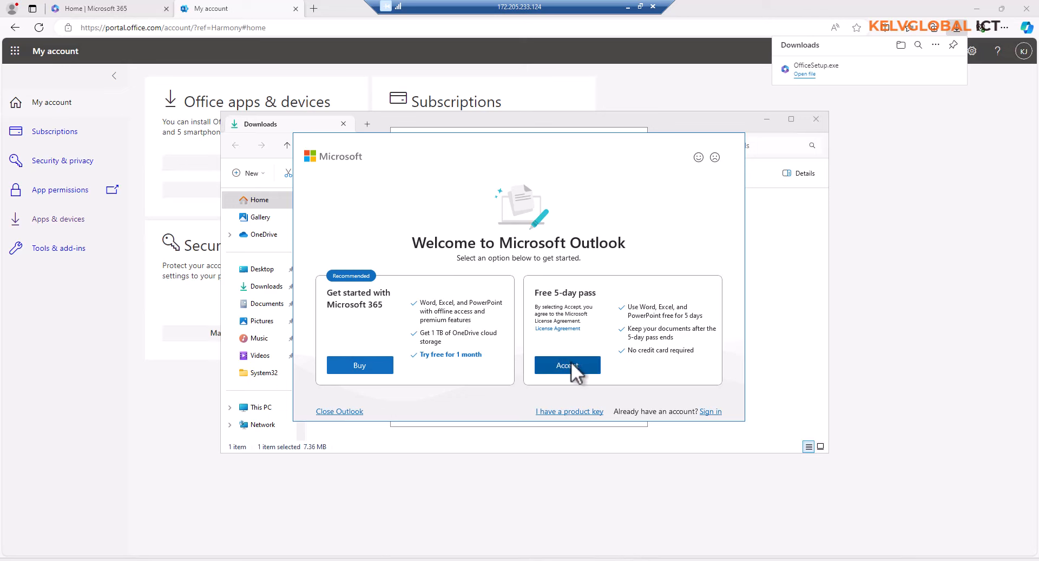
{"action": "left_click", "coordinate": [577, 367]}
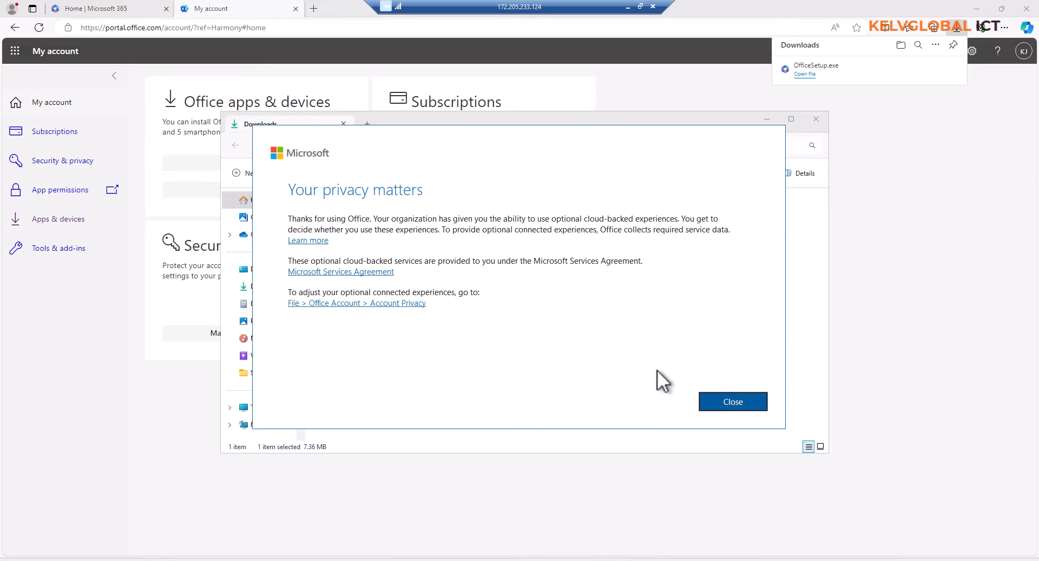
{"action": "left_click", "coordinate": [732, 401]}
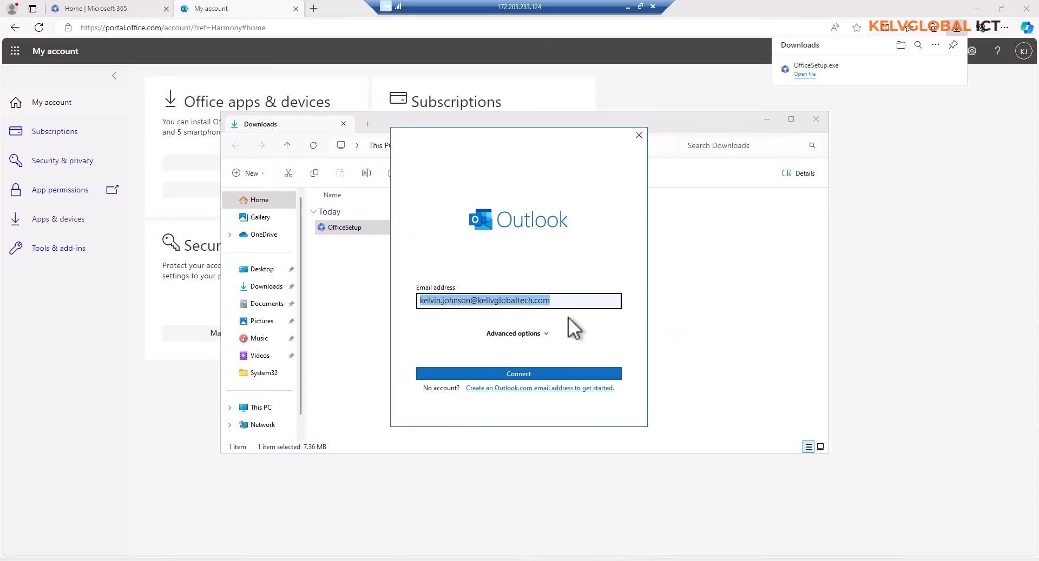
Connect the suggested email account to Outlook, enter the account password and allow the organization to manage the device
{"action": "left_click", "coordinate": [521, 377]}
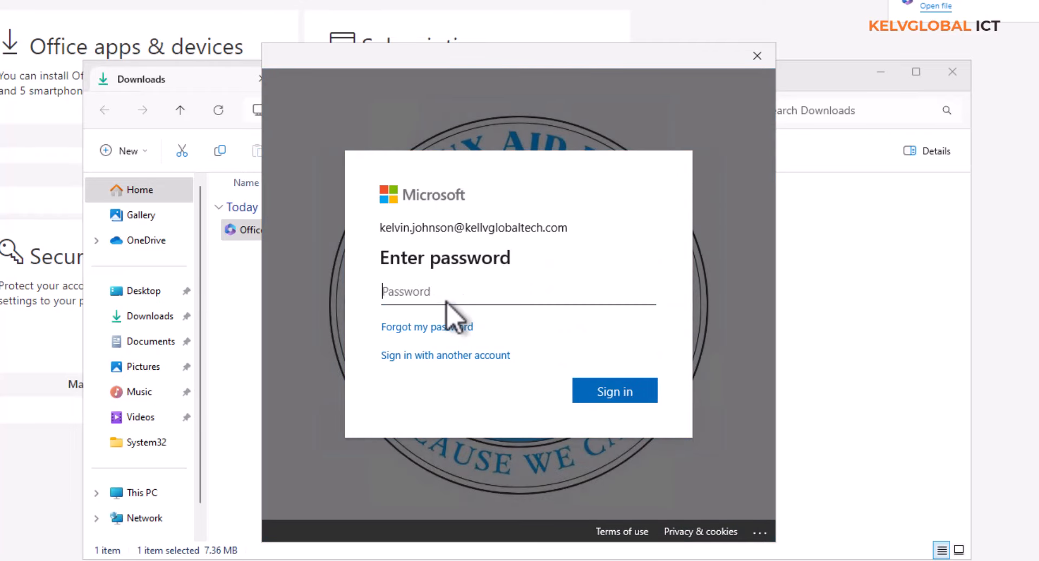
{"action": "type", "text": "••"}
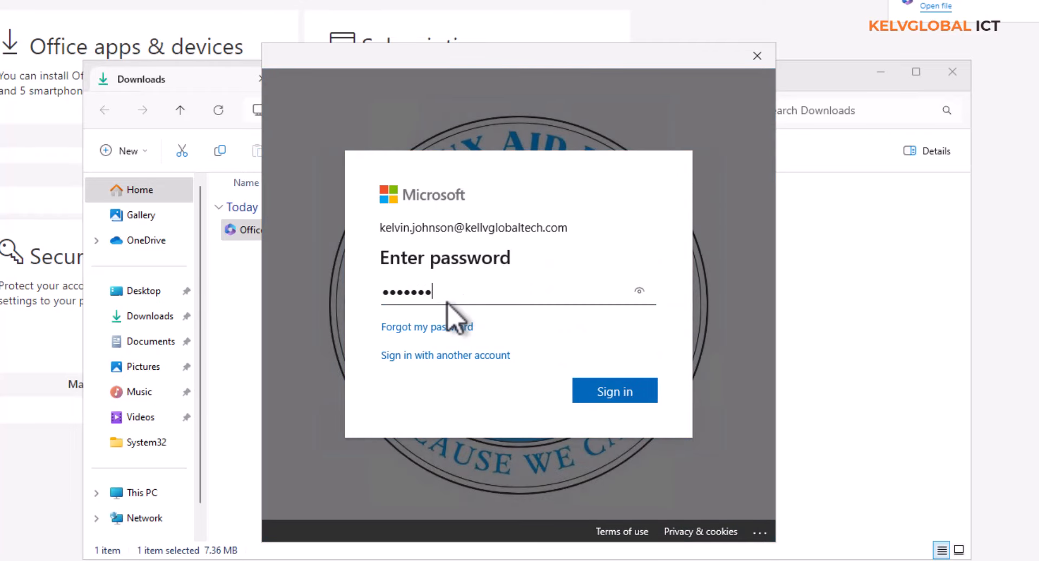
{"action": "key", "text": "Return"}
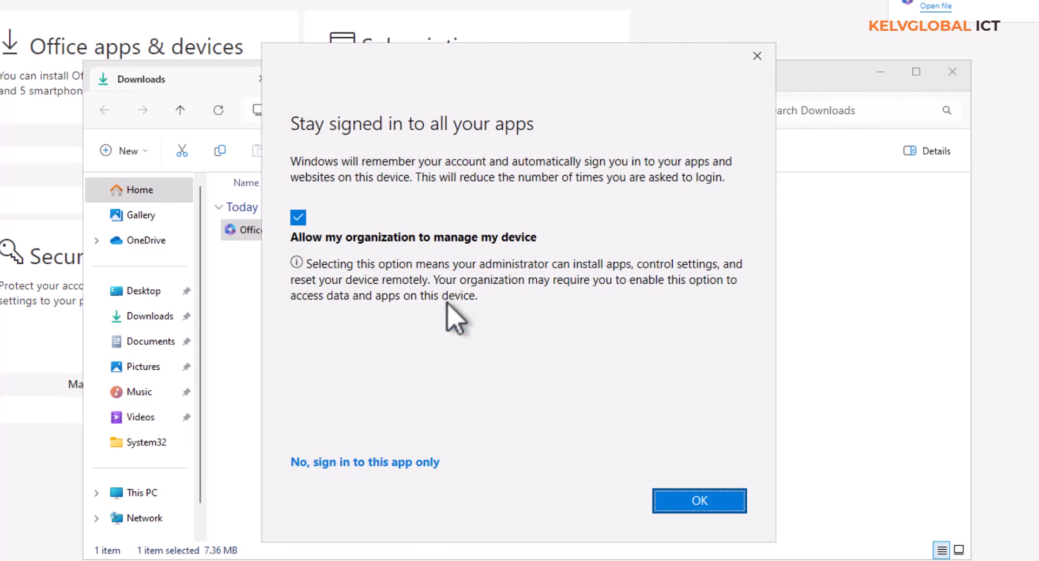
{"action": "left_click", "coordinate": [710, 508]}
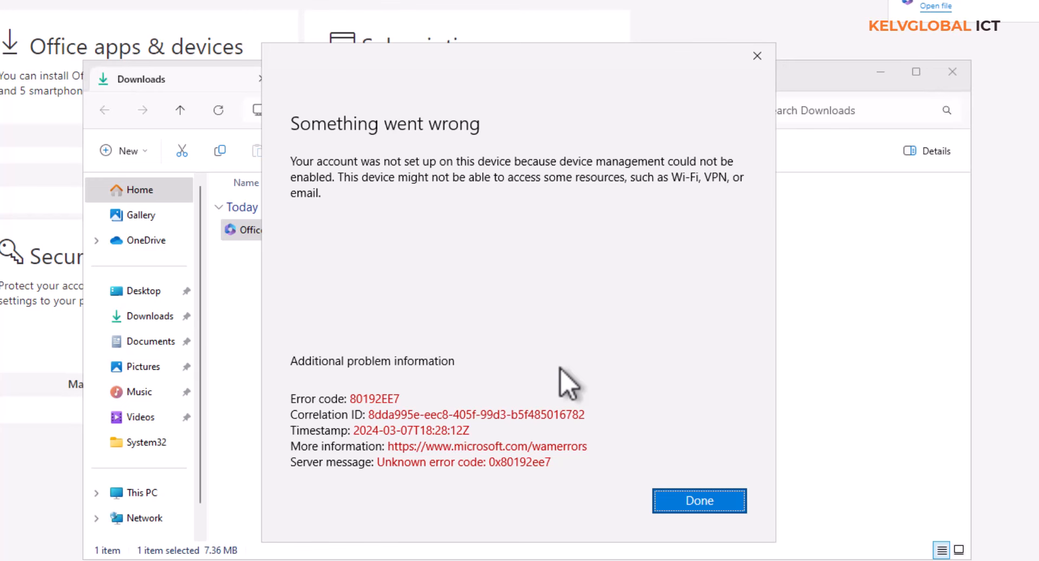
{"action": "left_click", "coordinate": [700, 505]}
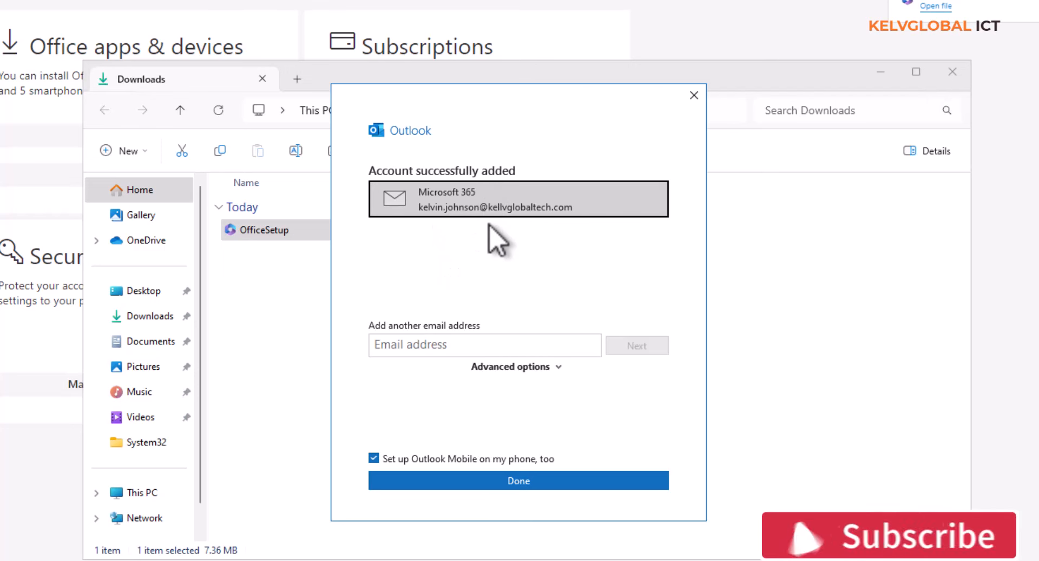
Finish the Outlook account setup without Outlook Mobile, dismiss the layout tip and accept the Microsoft 365 license agreement
{"action": "left_click", "coordinate": [373, 459]}
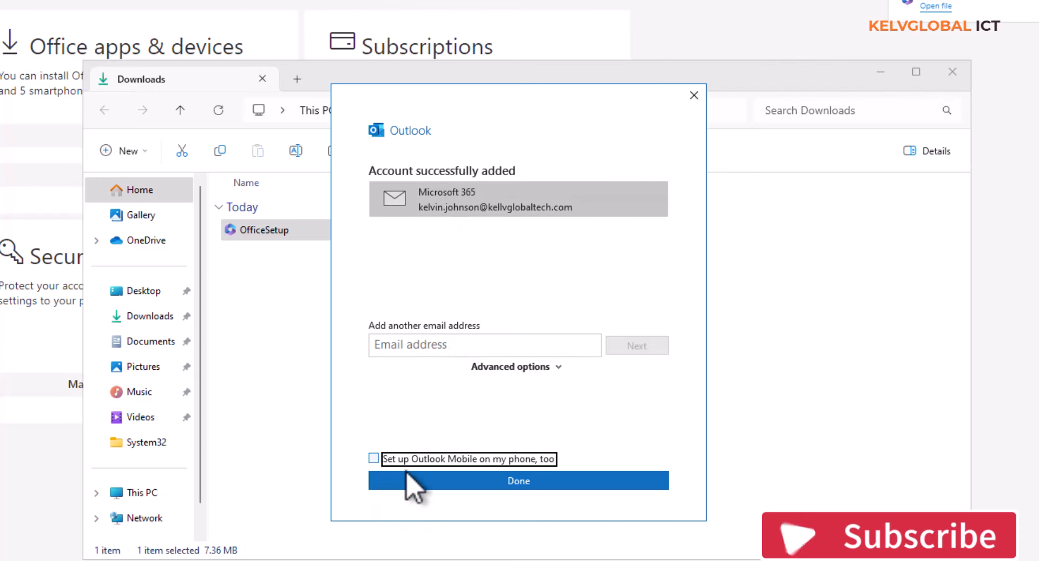
{"action": "left_click", "coordinate": [506, 483]}
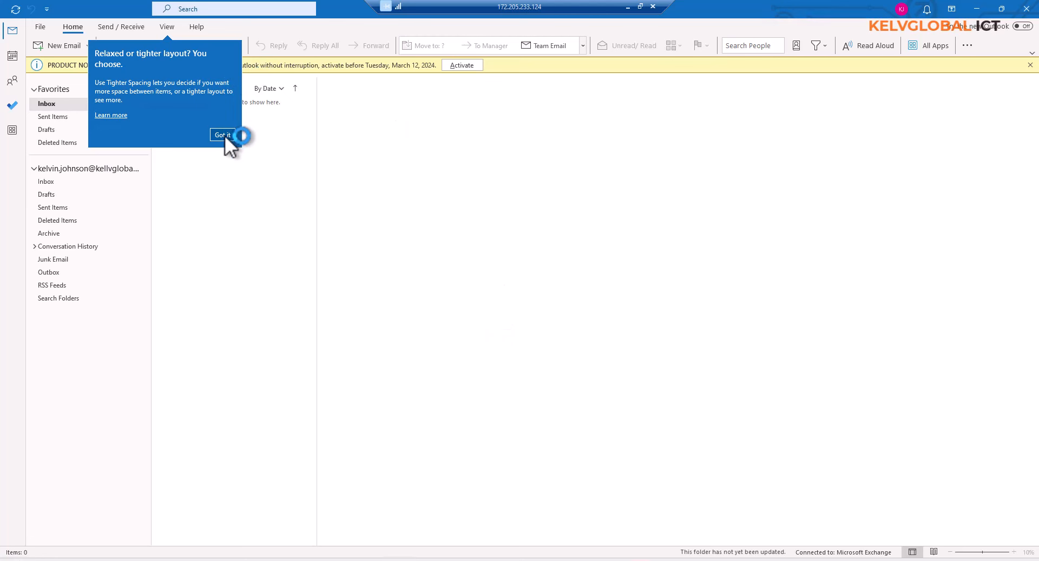
{"action": "left_click", "coordinate": [222, 135]}
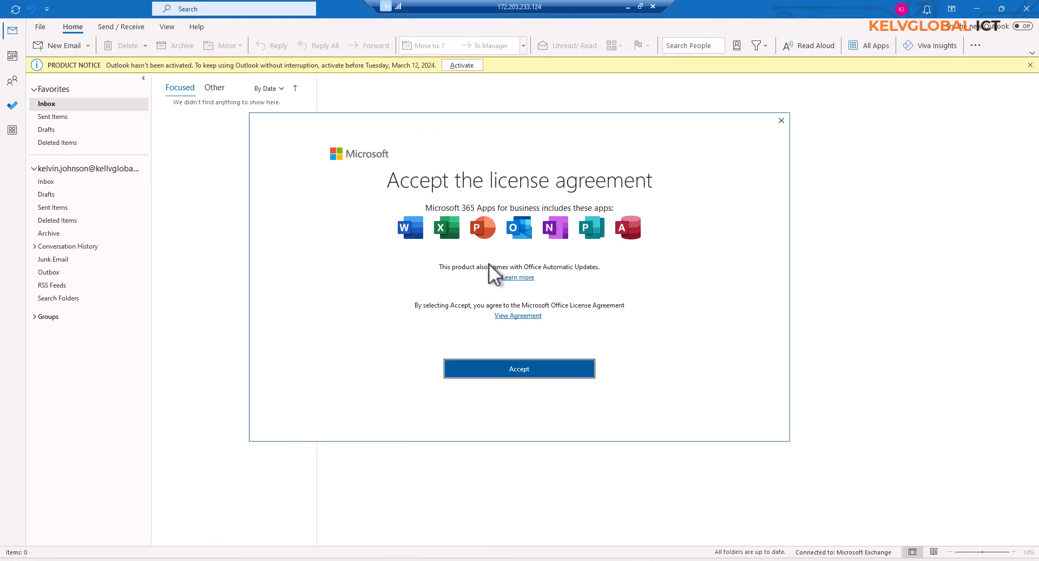
{"action": "left_click", "coordinate": [518, 370]}
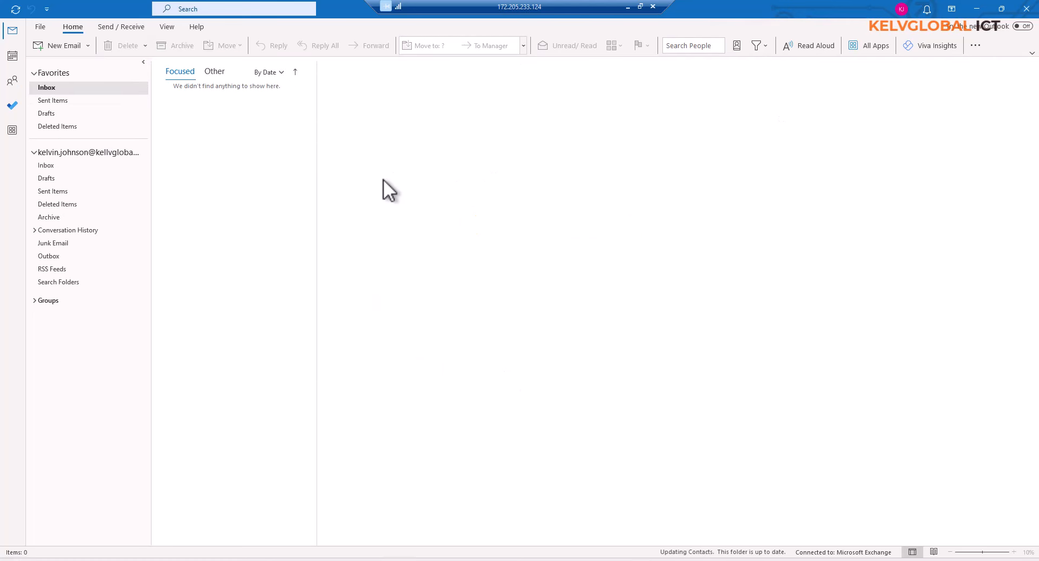
Examine the user and product information of the Office account, and return to the mailbox
{"action": "left_click", "coordinate": [42, 26]}
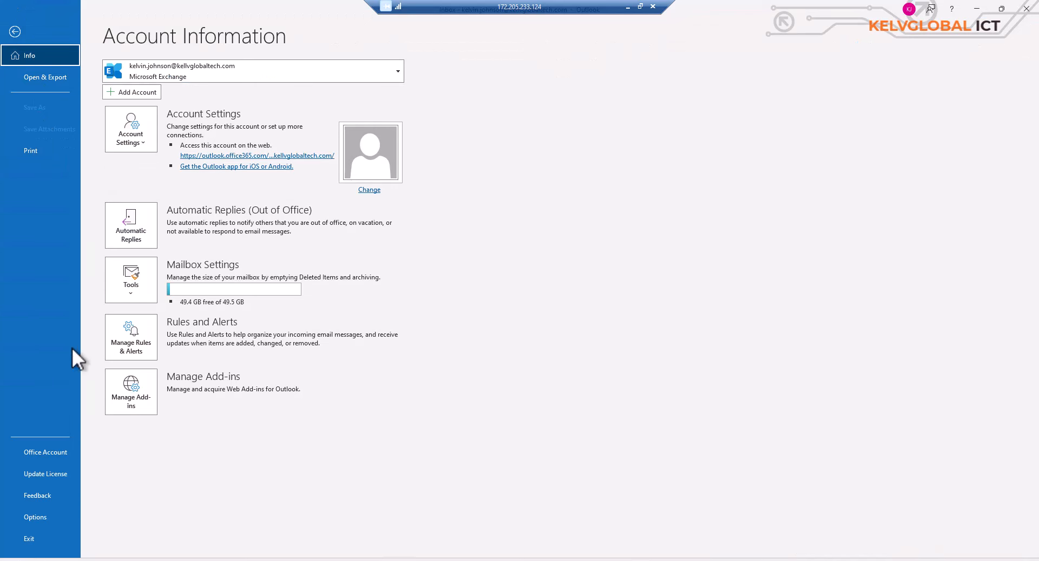
{"action": "left_click", "coordinate": [39, 455]}
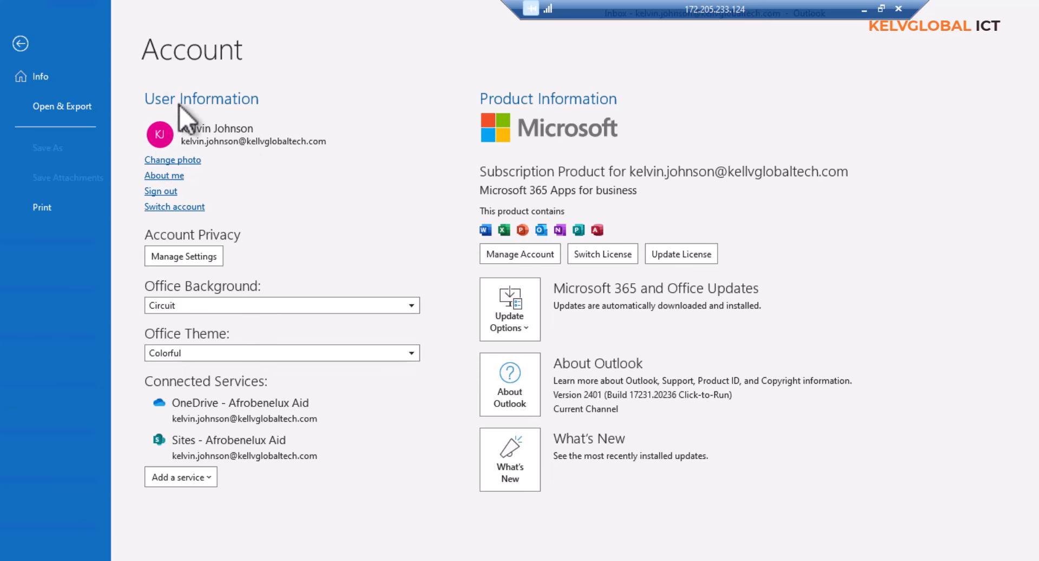
{"action": "left_click", "coordinate": [18, 36]}
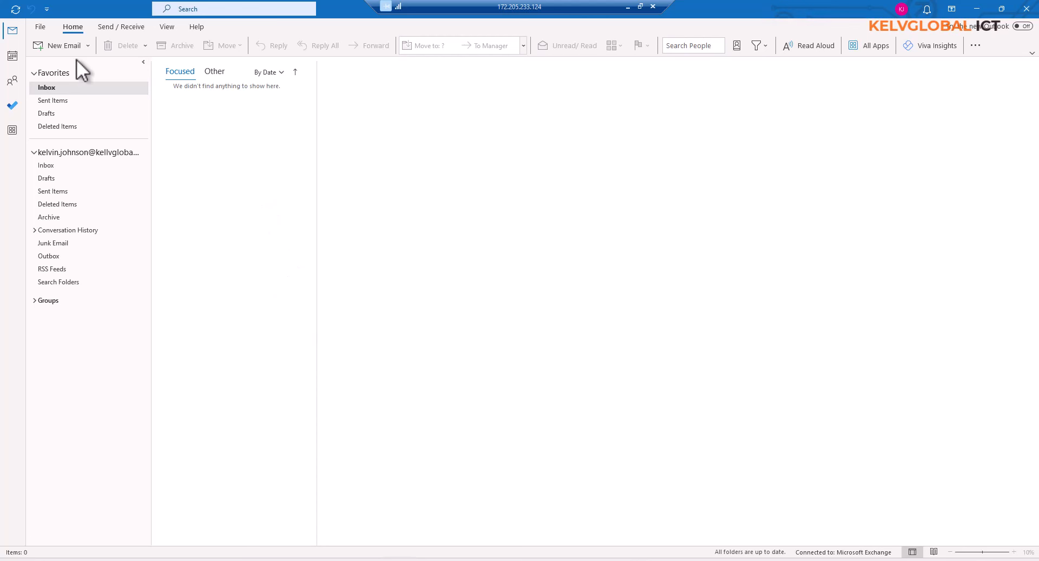
Open the account settings from the account information page and start adding a new email account
{"action": "left_click", "coordinate": [38, 26]}
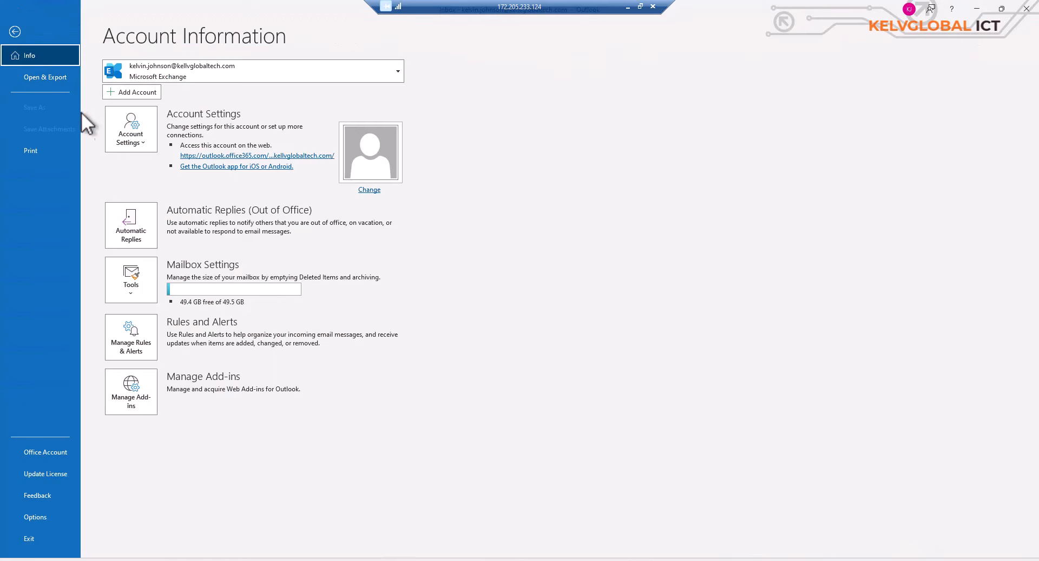
{"action": "left_click", "coordinate": [141, 143]}
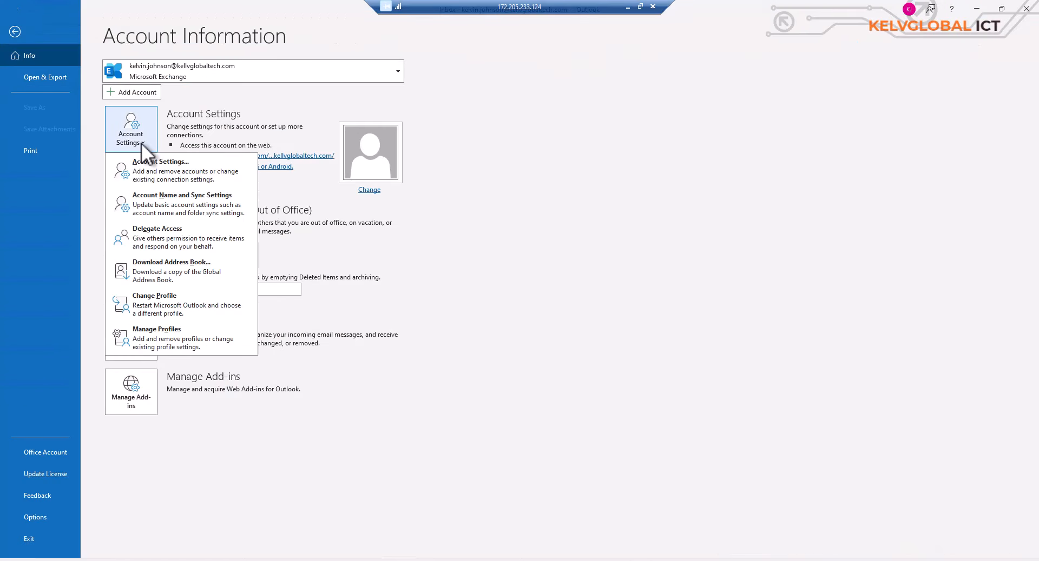
{"action": "left_click", "coordinate": [150, 171]}
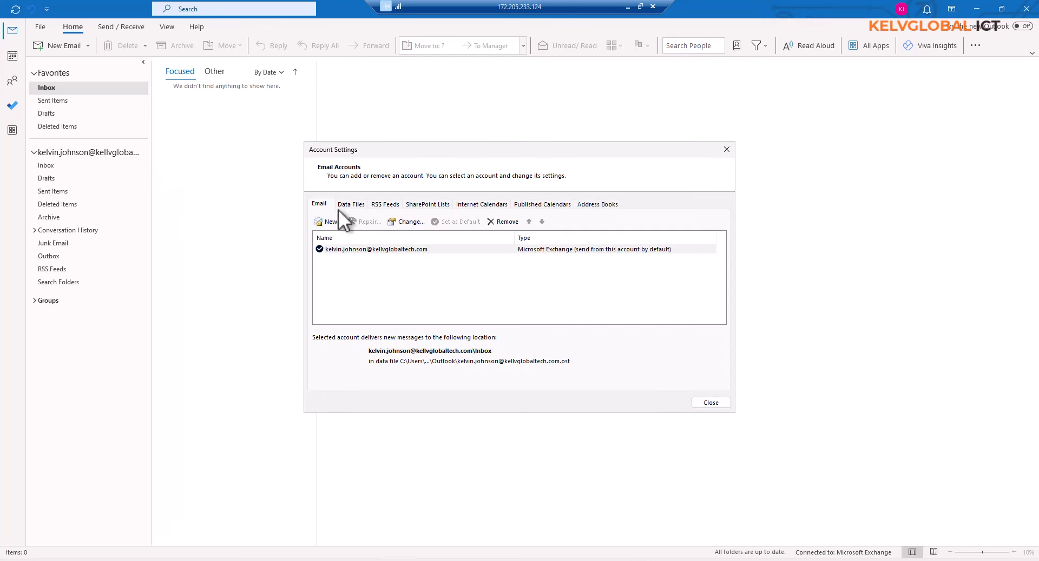
{"action": "left_click", "coordinate": [327, 221]}
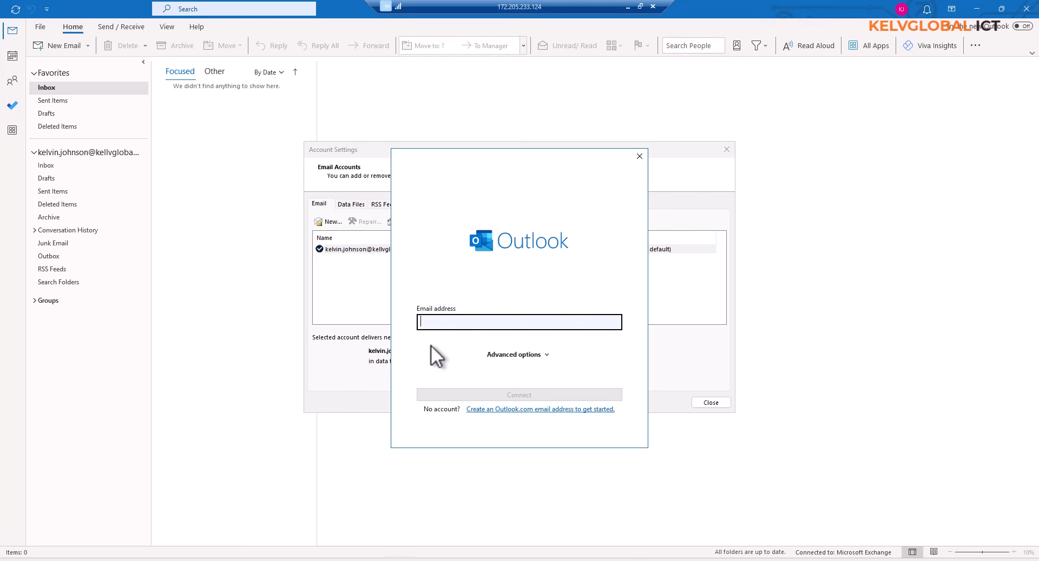
Open Control Panel and view the mail profiles set up for Microsoft Outlook
{"action": "key", "text": "super"}
{"action": "key", "text": "super+s"}
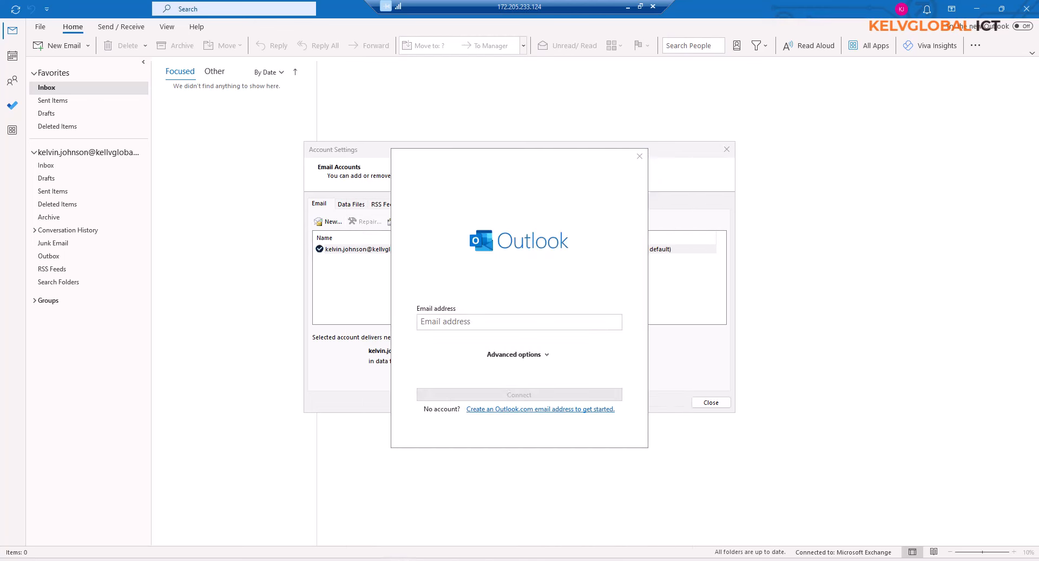
{"action": "type", "text": "contro"}
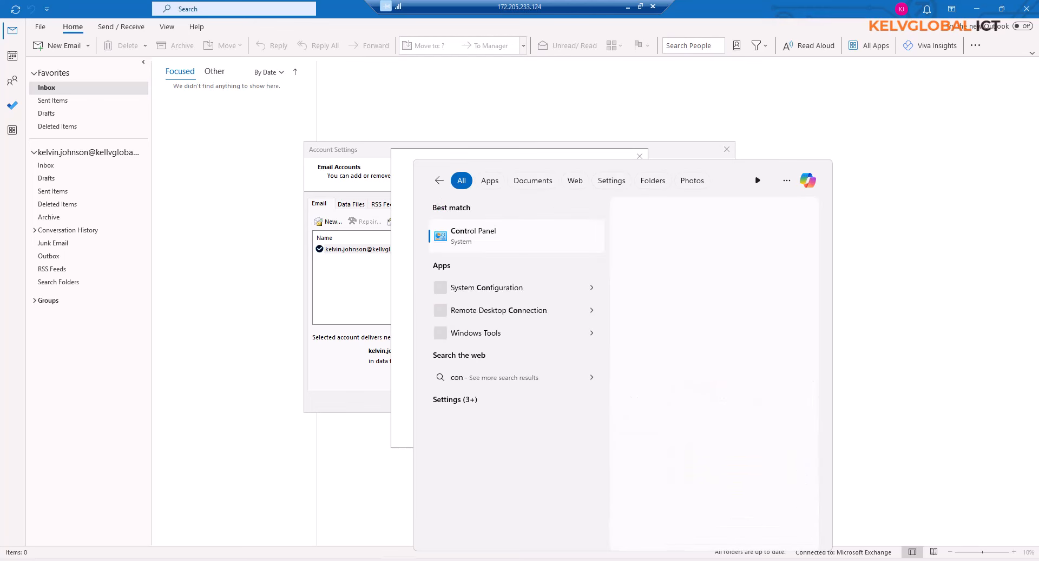
{"action": "left_click", "coordinate": [459, 240]}
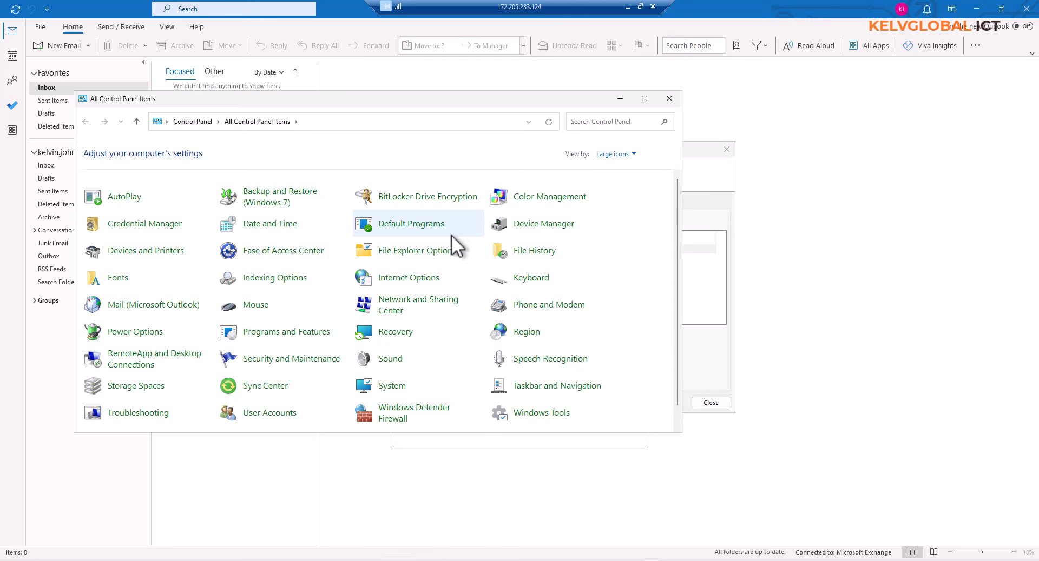
{"action": "left_click", "coordinate": [164, 305]}
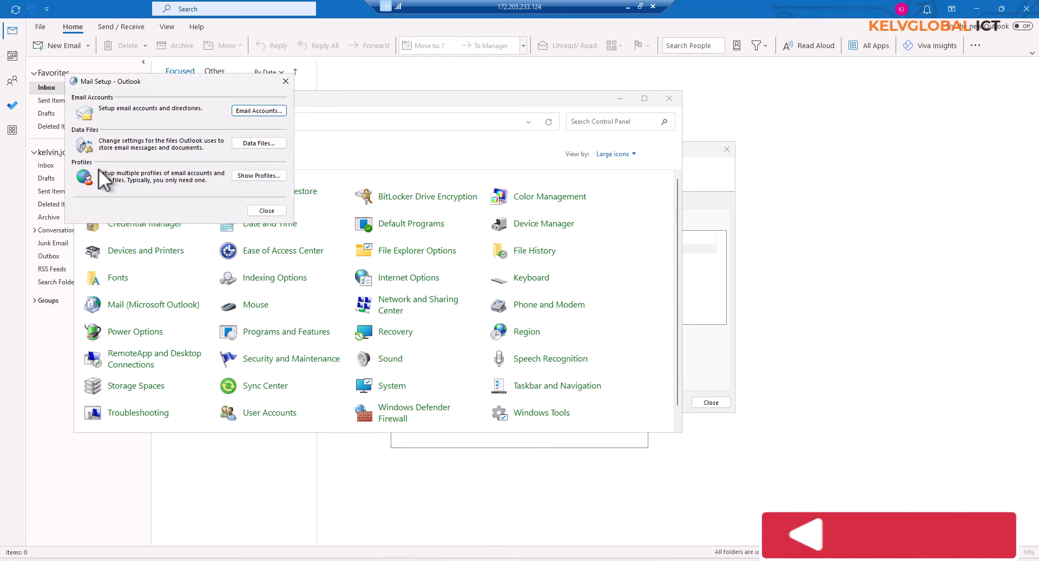
{"action": "left_click", "coordinate": [256, 176]}
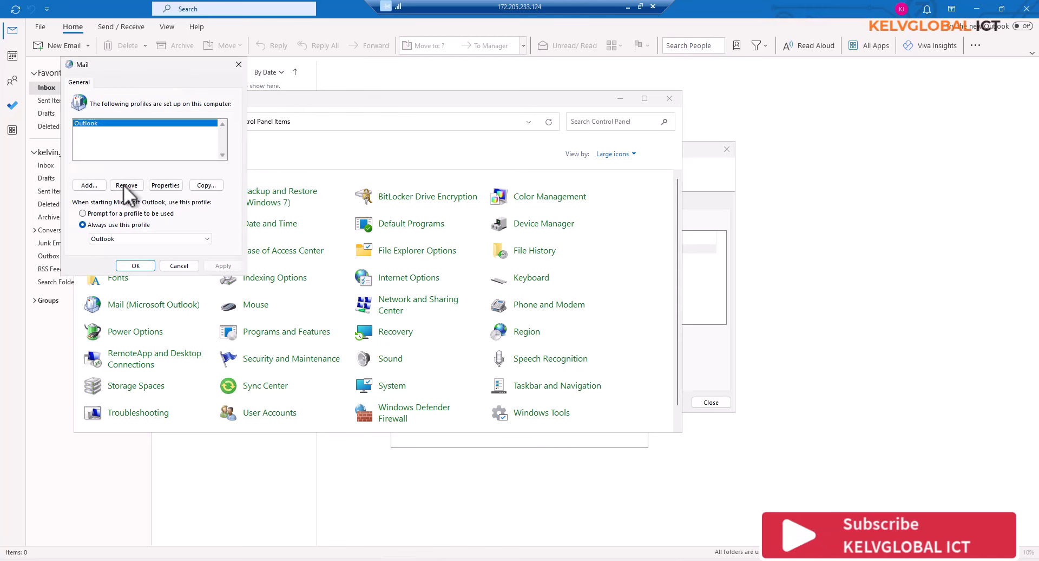
Look at the form for creating a new mail profile, cancel the profile dialogs and minimize Control Panel
{"action": "left_click", "coordinate": [91, 183]}
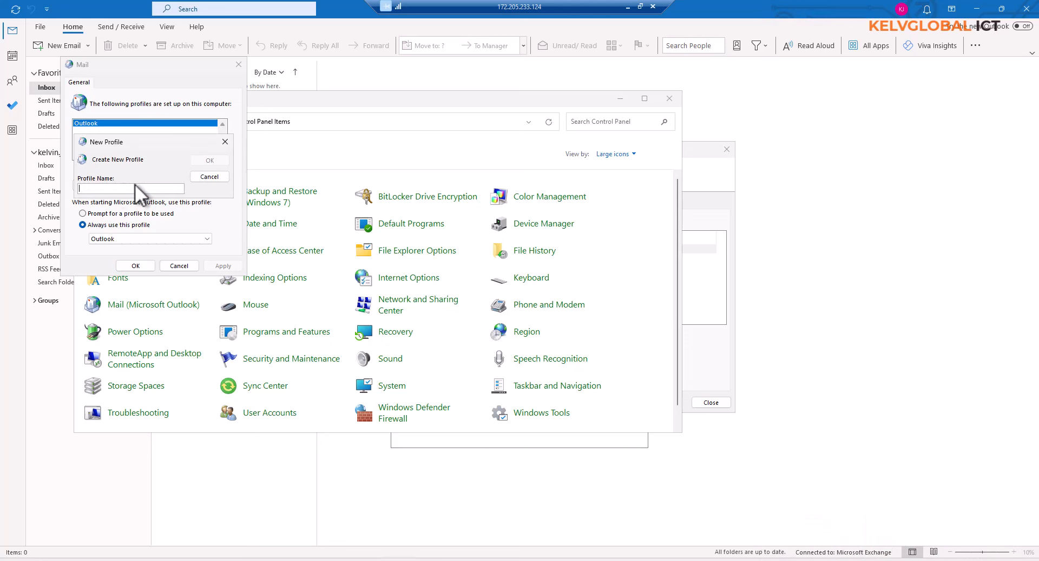
{"action": "left_click", "coordinate": [209, 178]}
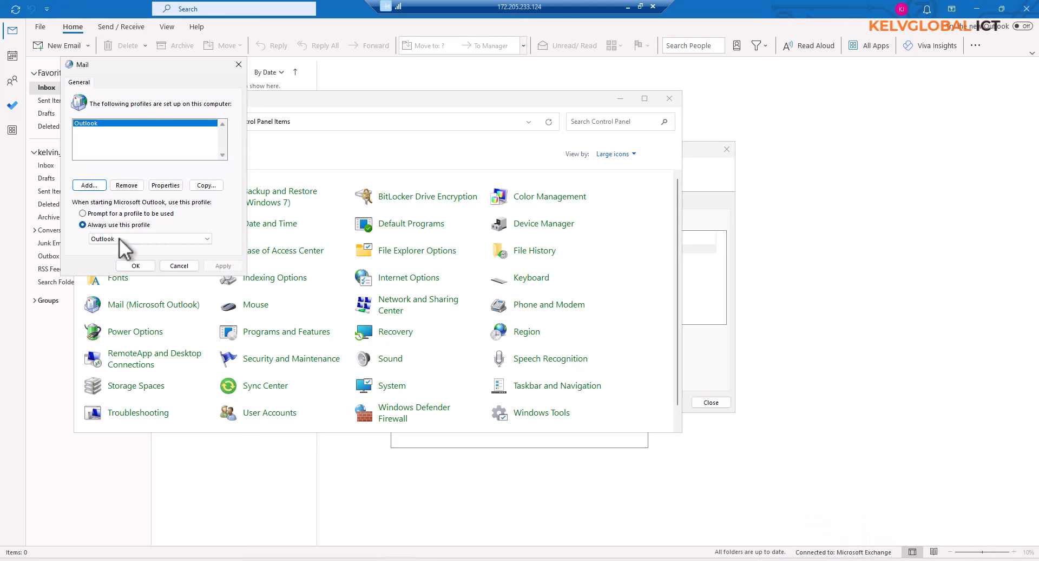
{"action": "left_click", "coordinate": [177, 265]}
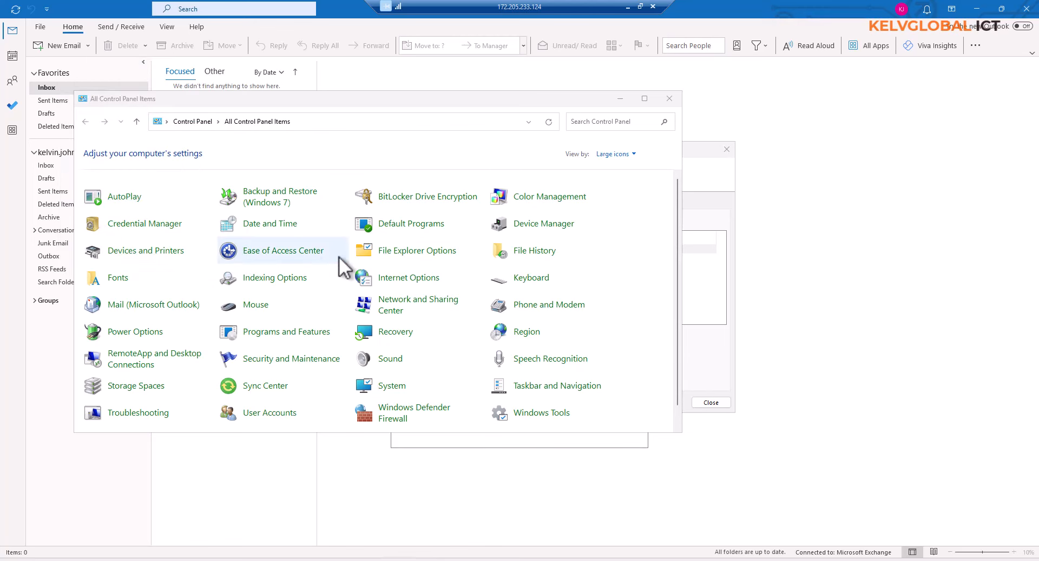
{"action": "left_click", "coordinate": [619, 101]}
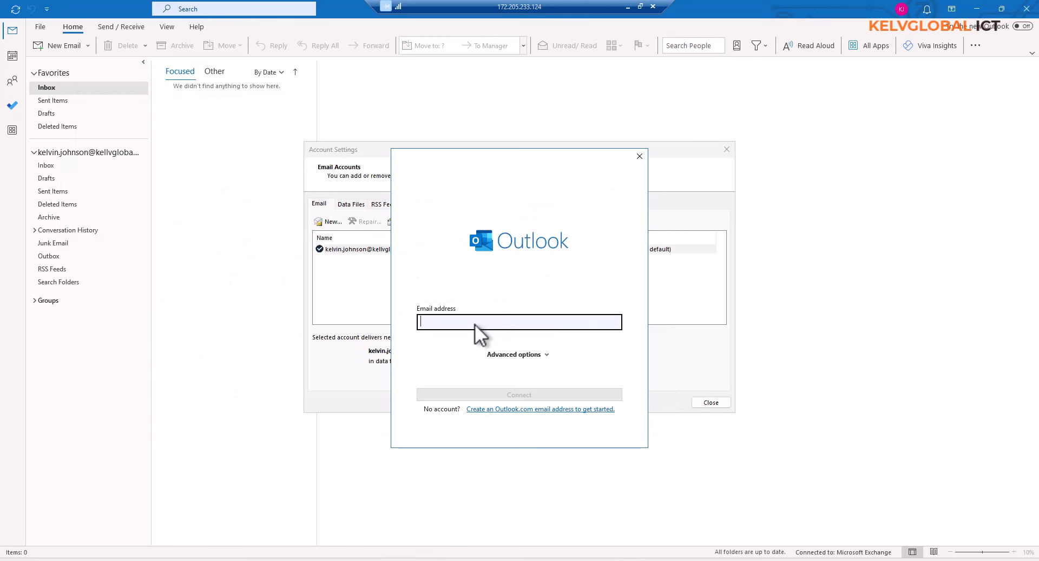
Add the second work account by its email address and password, postpone the additional security setup and stay signed in to all apps
{"action": "key", "text": "ctrl+v"}
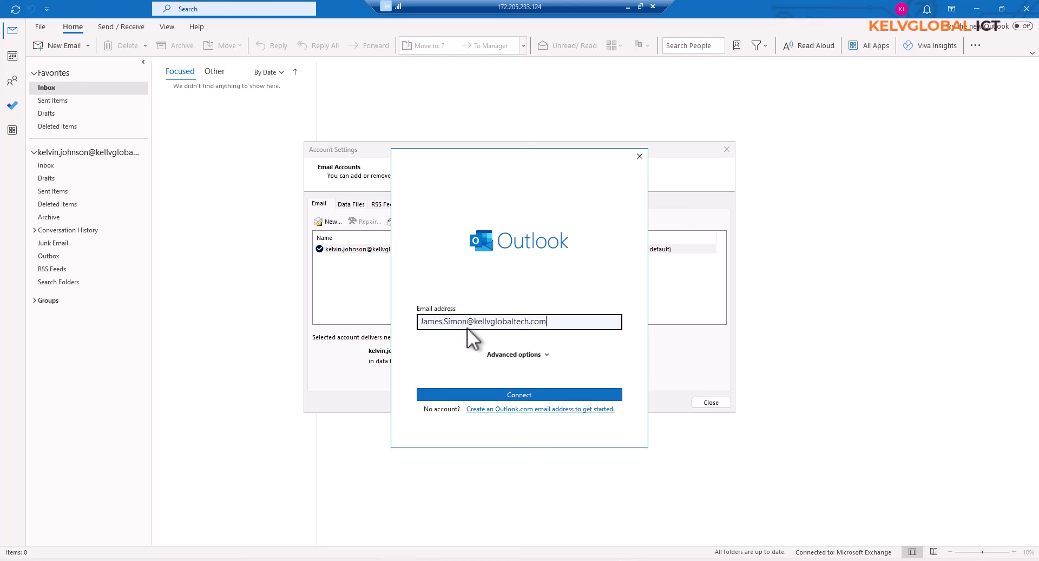
{"action": "left_click", "coordinate": [509, 392]}
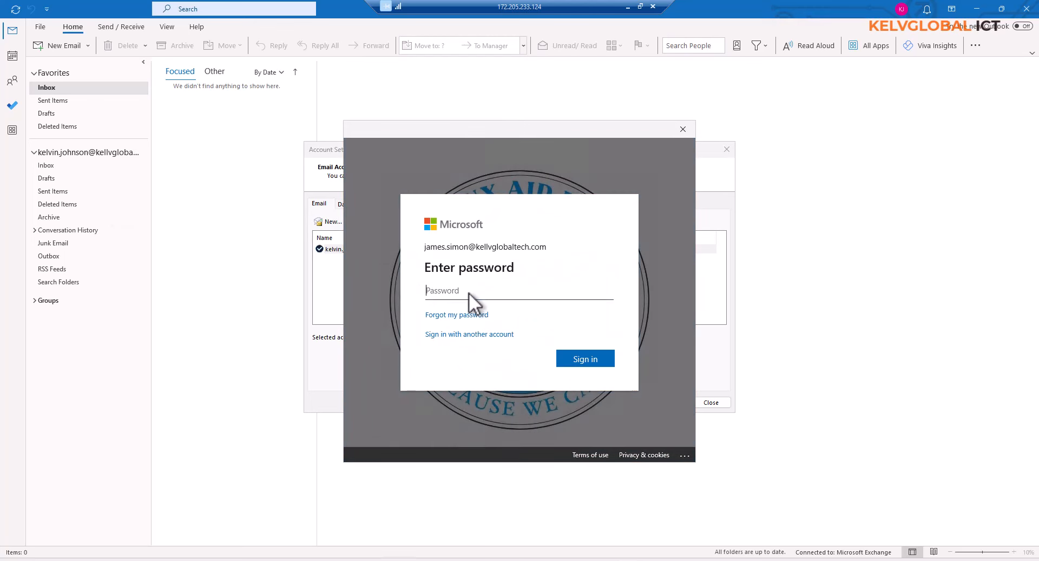
{"action": "type", "text": "********"}
{"action": "key", "text": "Return"}
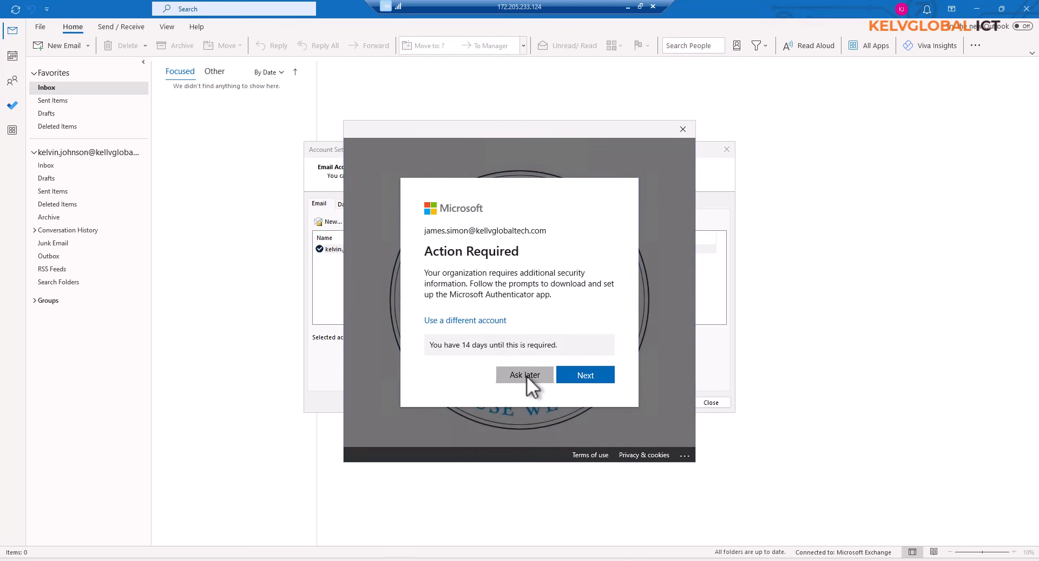
{"action": "left_click", "coordinate": [526, 375]}
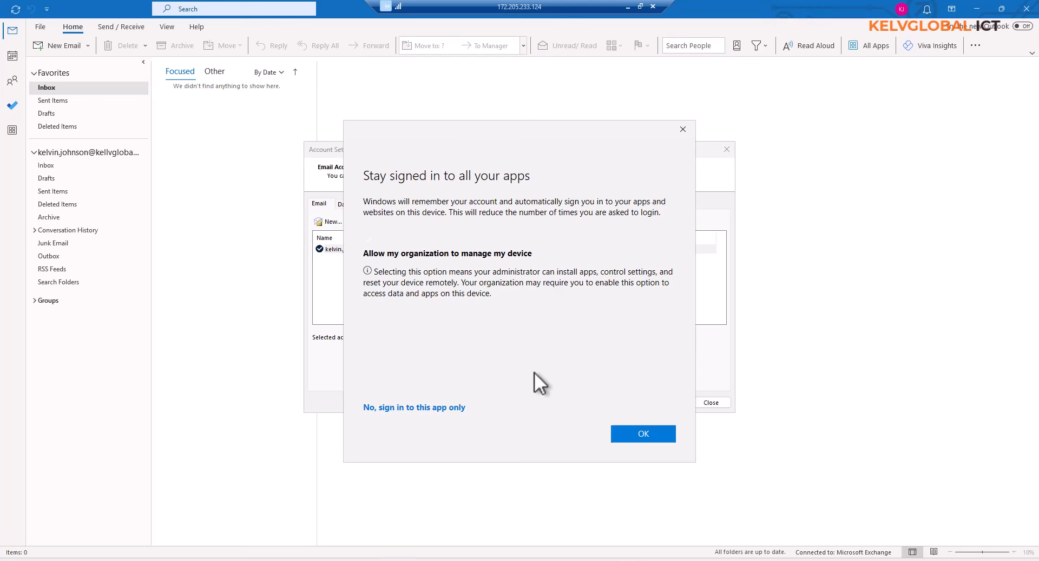
{"action": "left_click", "coordinate": [635, 433]}
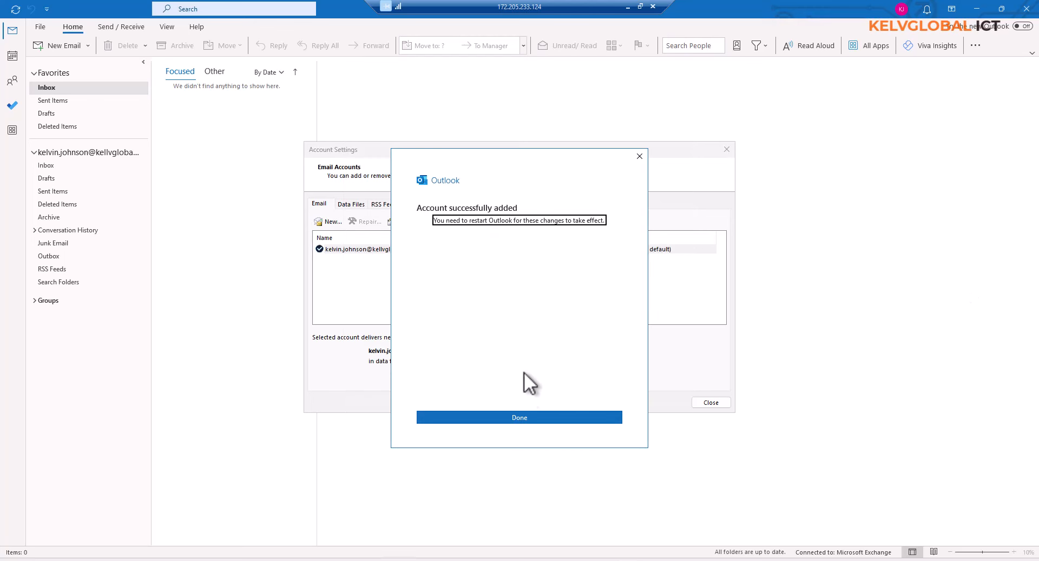
{"action": "left_click", "coordinate": [520, 417]}
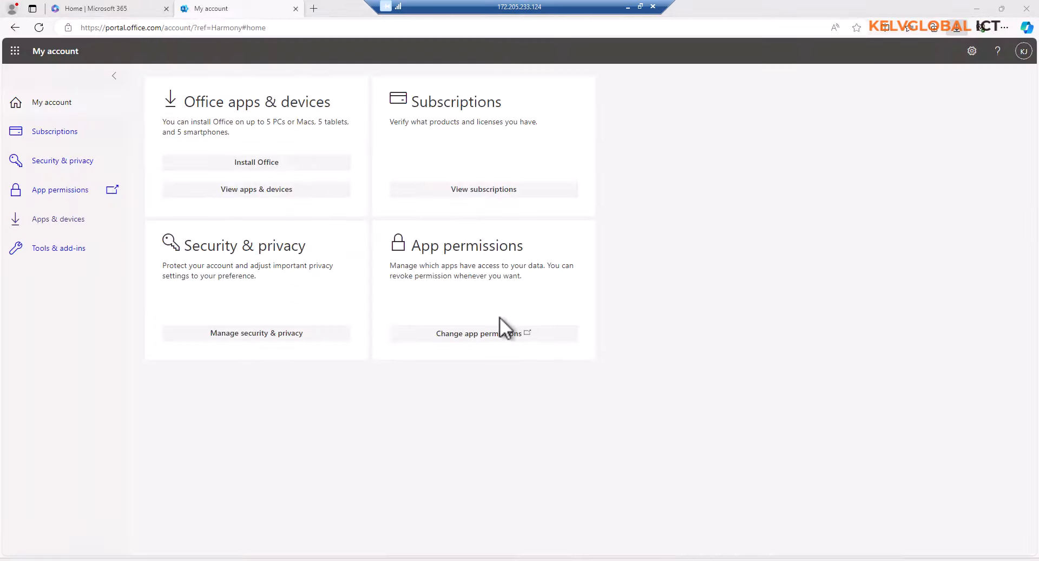
Close the account settings and restart Outlook to apply the added account
{"action": "left_click", "coordinate": [493, 329]}
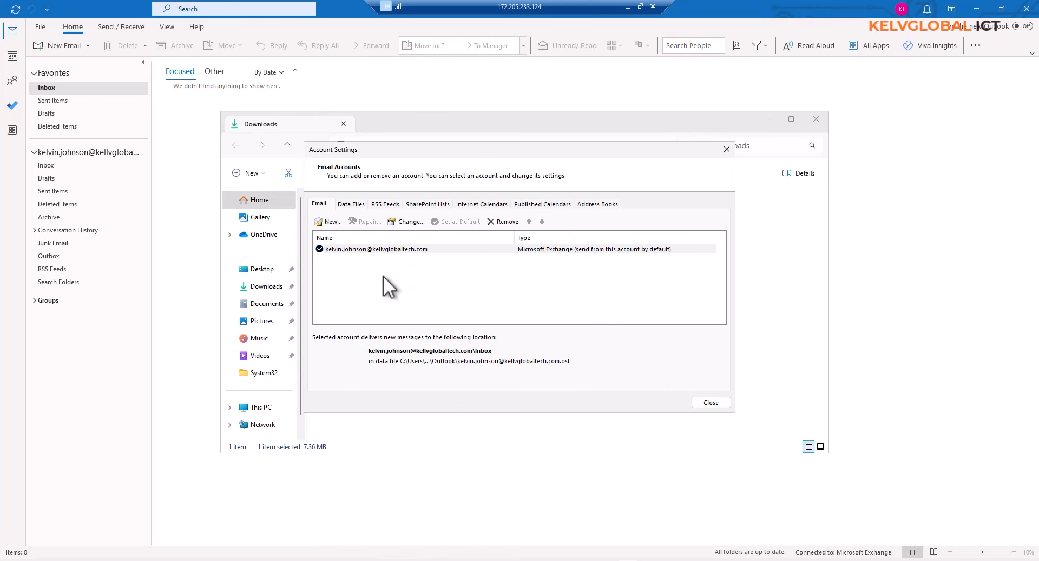
{"action": "left_click", "coordinate": [707, 404]}
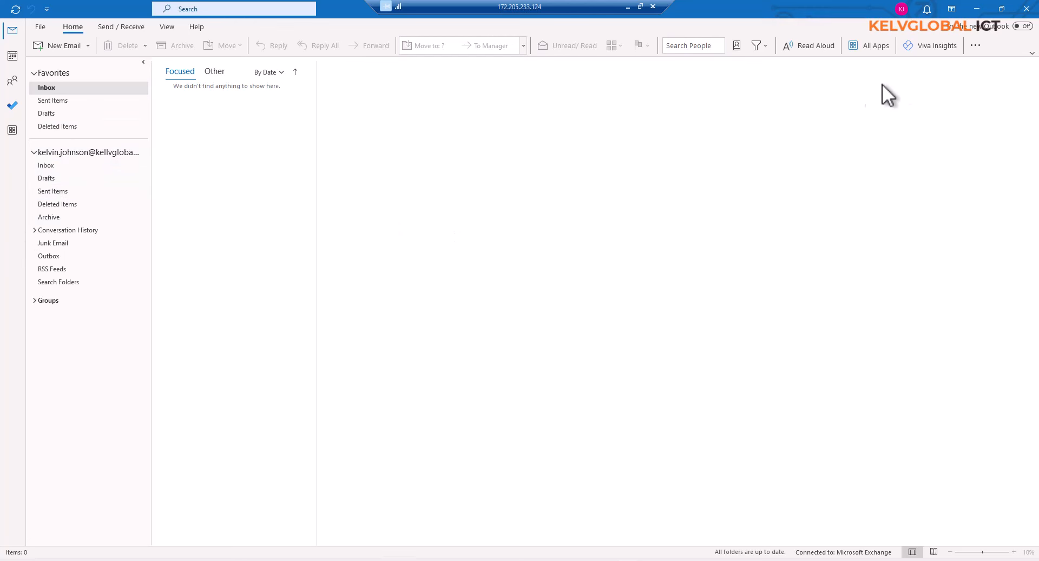
{"action": "left_click", "coordinate": [1026, 9]}
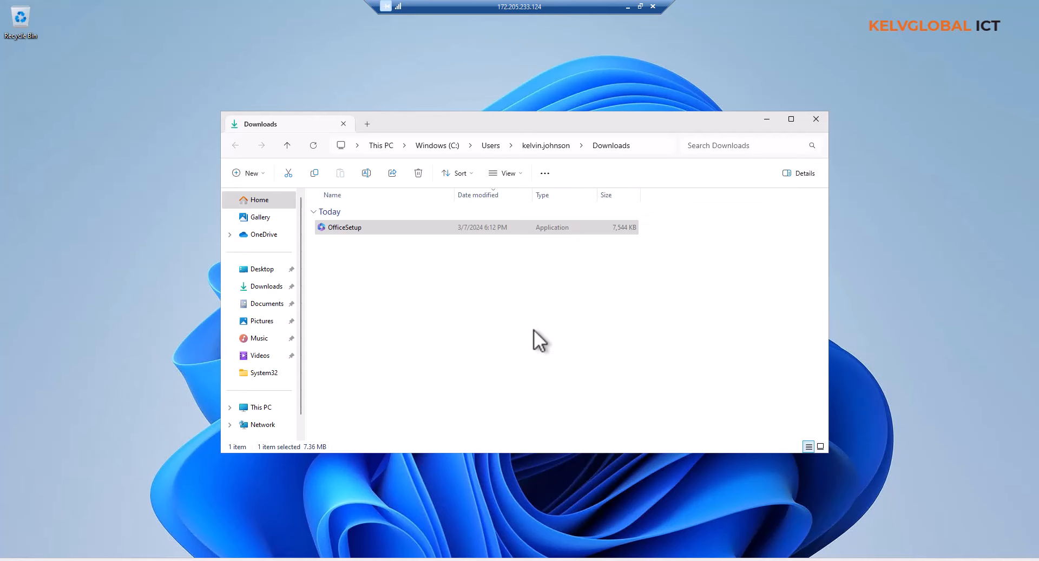
{"action": "left_click", "coordinate": [417, 560]}
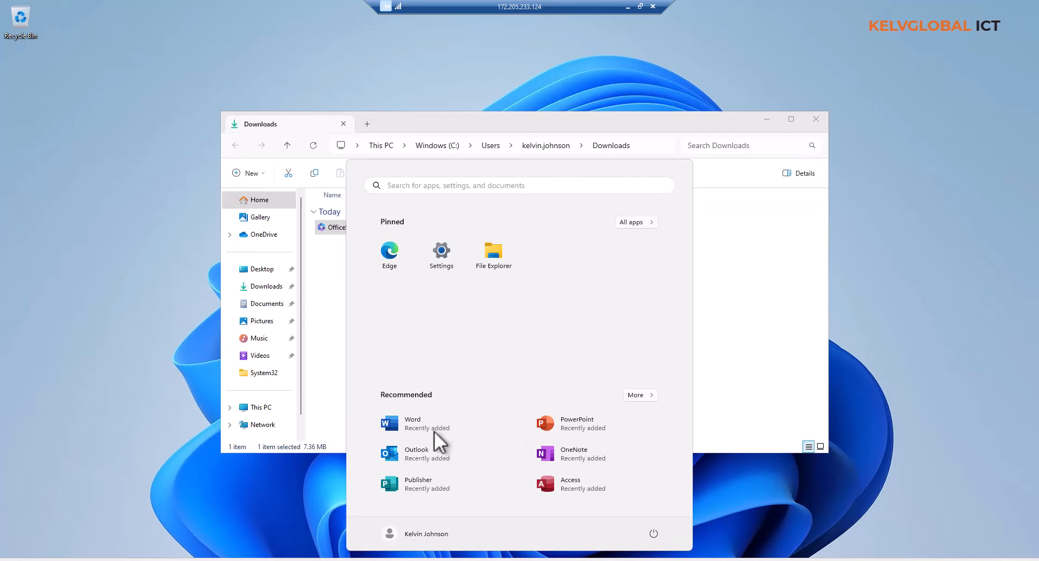
{"action": "left_click", "coordinate": [415, 455]}
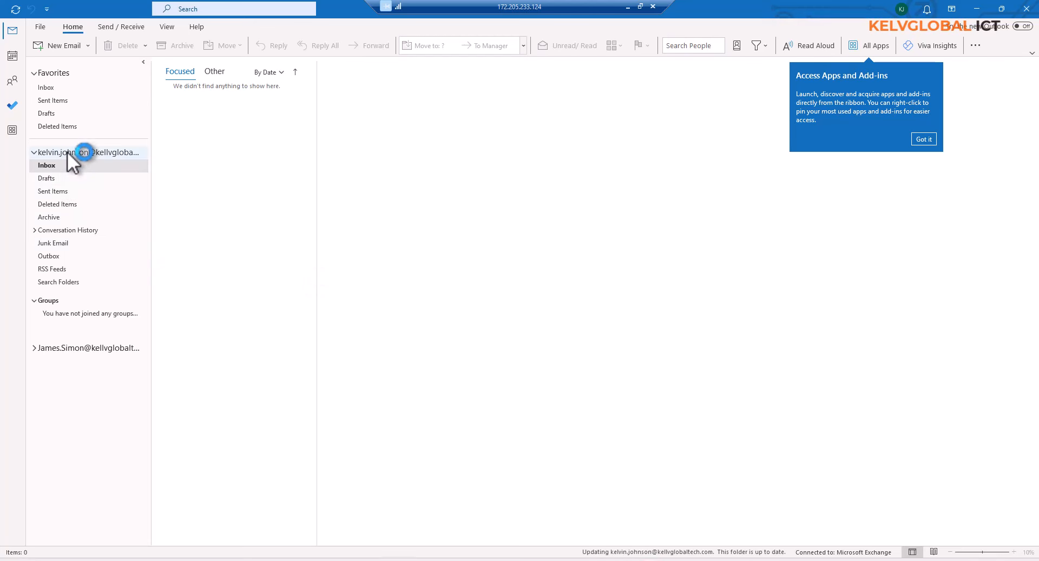
Expand the second account's folder list and dismiss the privacy notice and the cloud settings tip
{"action": "left_click", "coordinate": [36, 347]}
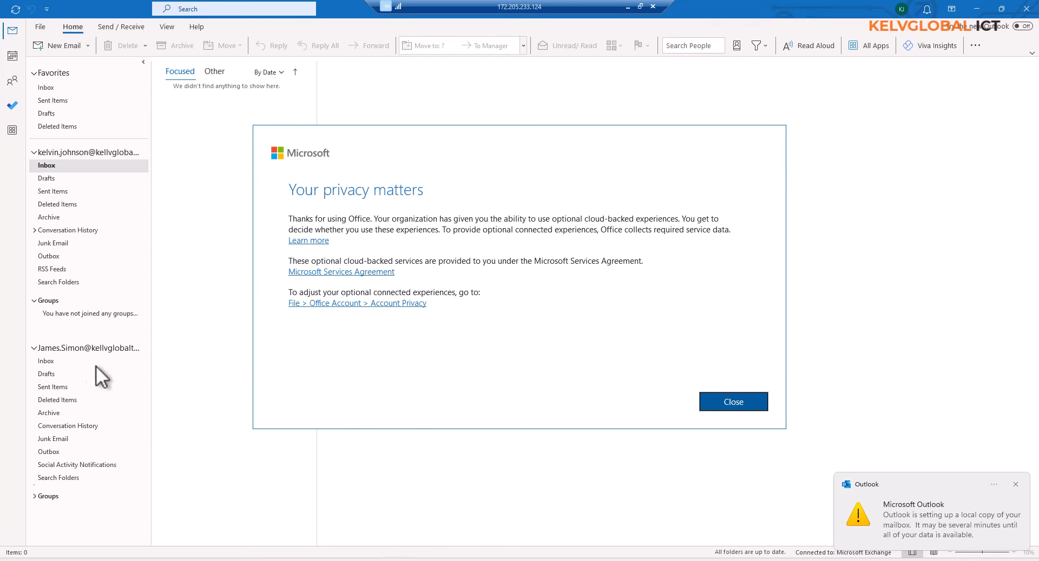
{"action": "left_click", "coordinate": [731, 401]}
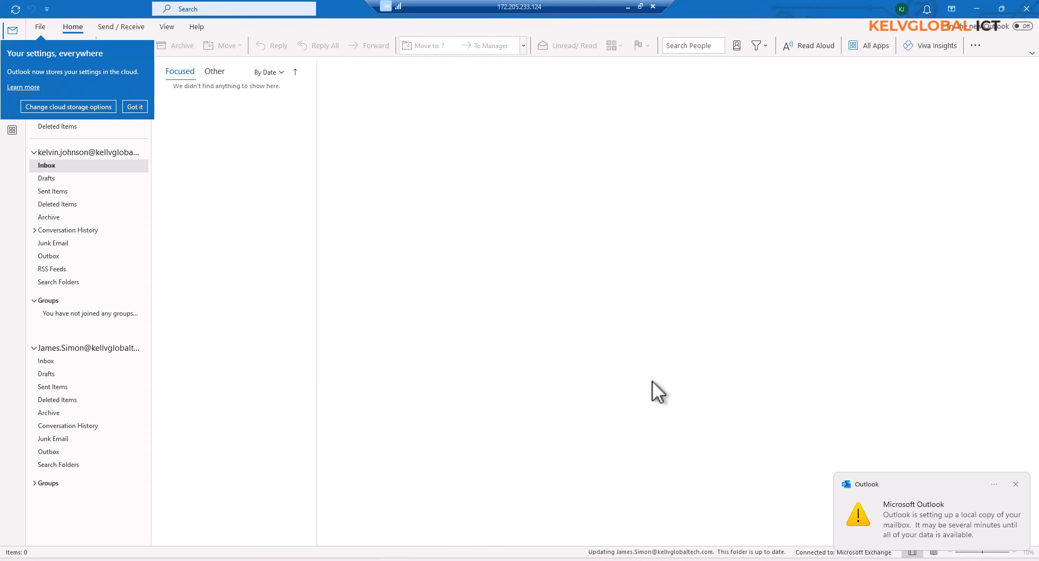
{"action": "left_click", "coordinate": [135, 107]}
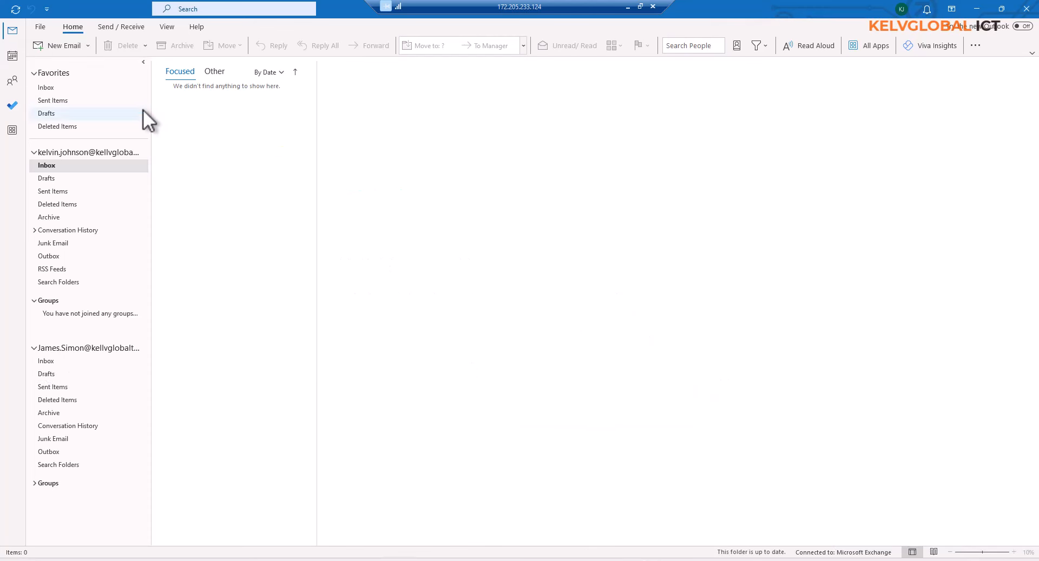
Examine the Office account's user and product information, and return to the mailbox
{"action": "left_click", "coordinate": [39, 27]}
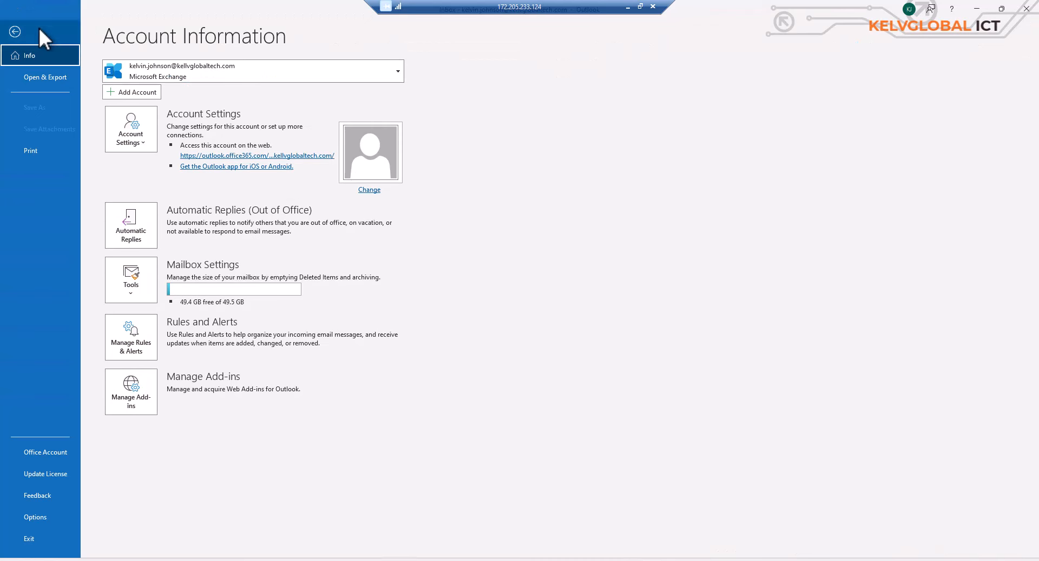
{"action": "left_click", "coordinate": [50, 452]}
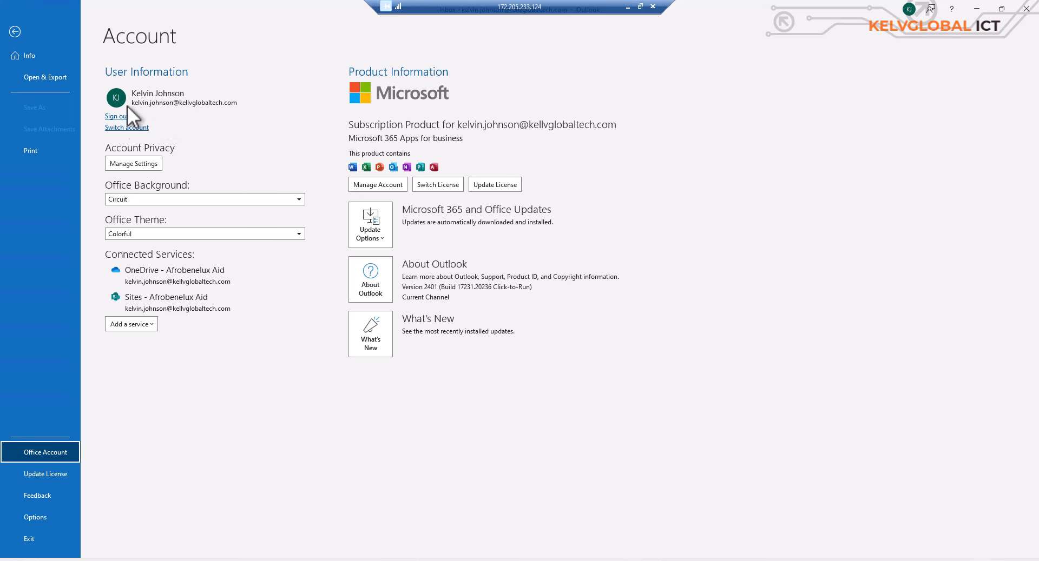
{"action": "left_click", "coordinate": [15, 32]}
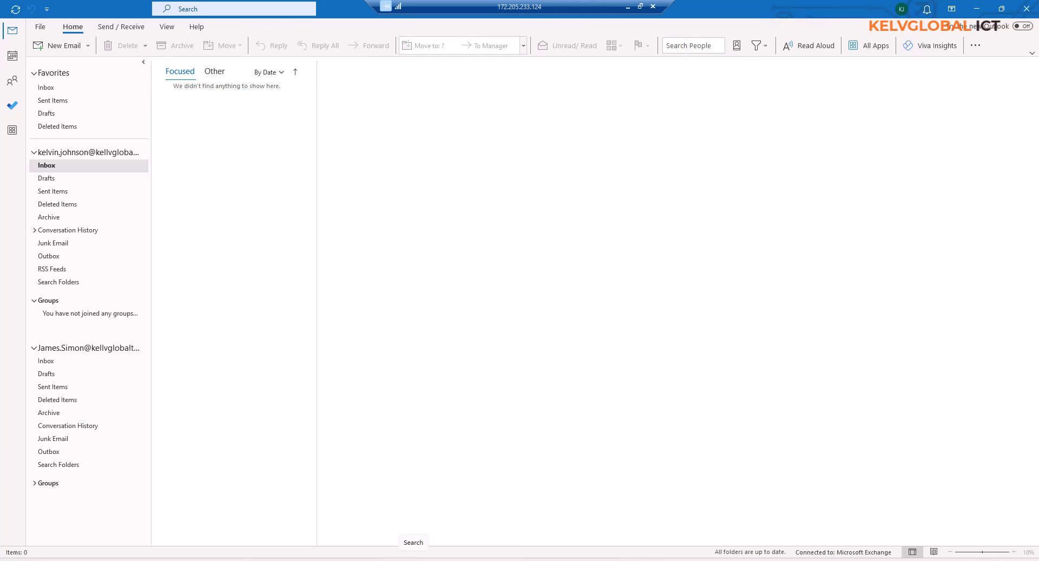
Open Programs and Features with appwiz.cpl and select Microsoft 365 Apps for business - en-us
{"action": "left_click", "coordinate": [416, 551]}
{"action": "type", "text": "a"}
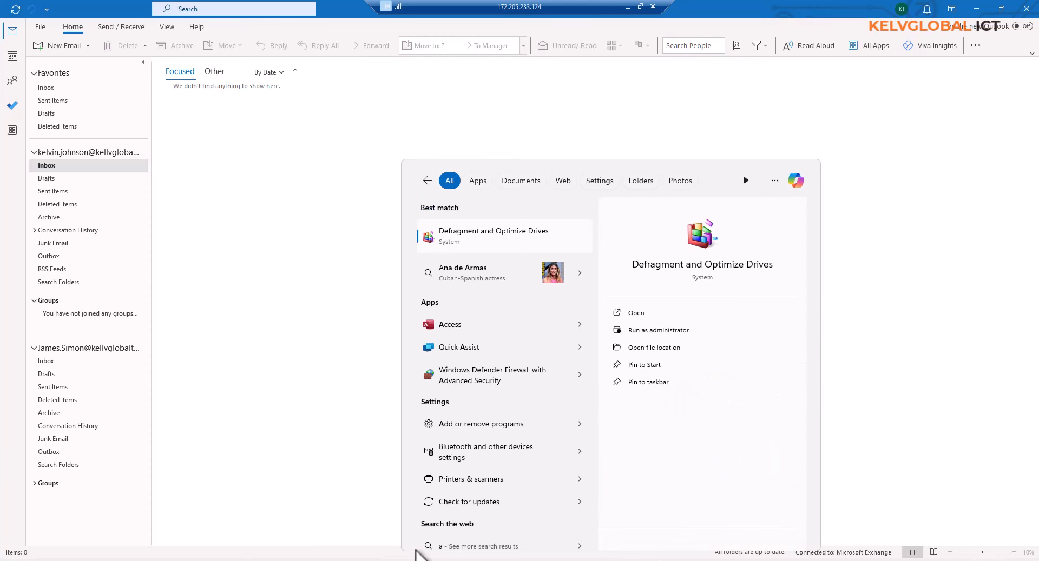
{"action": "type", "text": "ppwiz.cpl"}
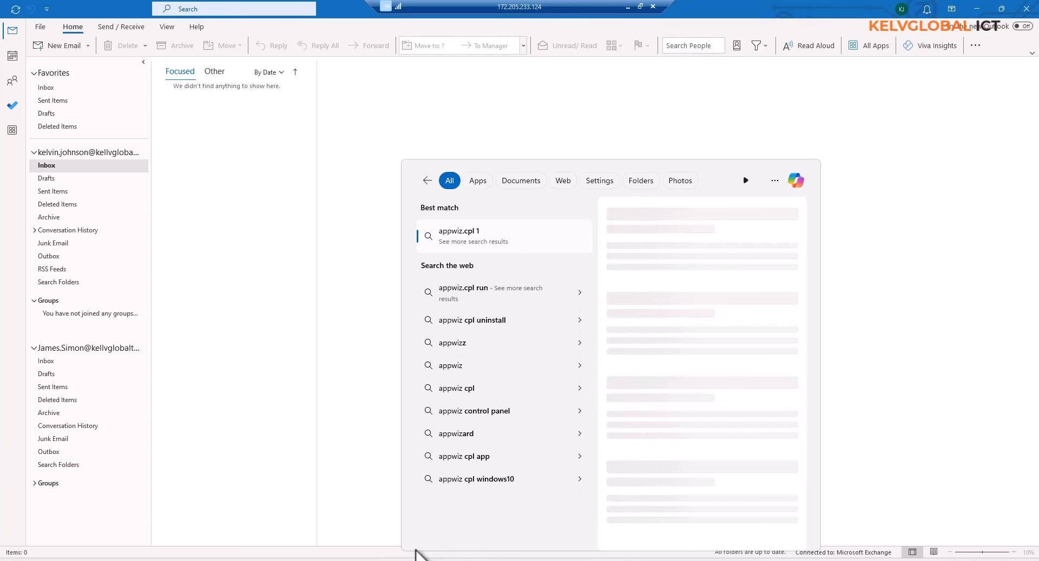
{"action": "key", "text": "Return"}
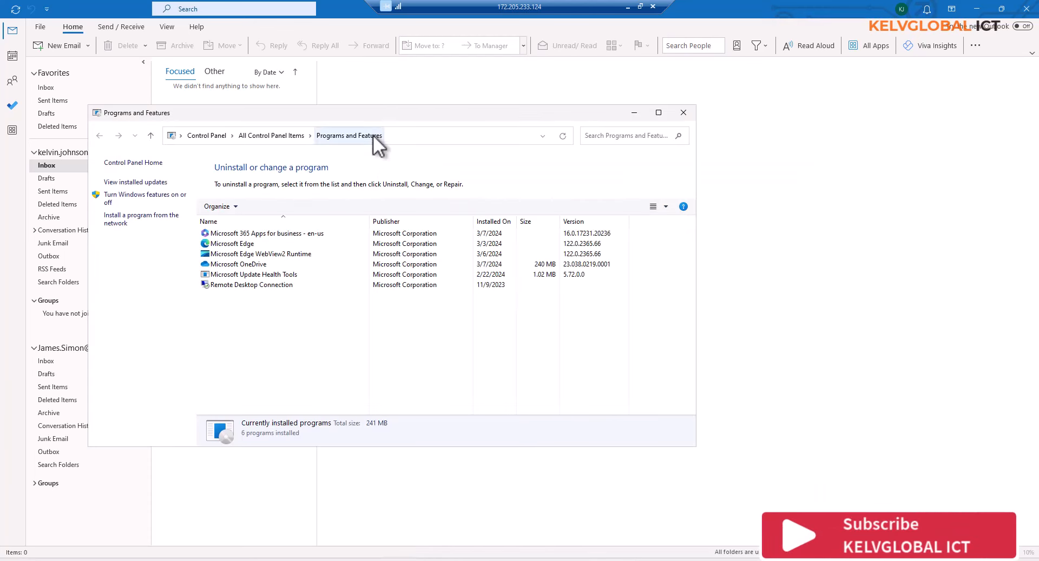
{"action": "left_click_drag", "start_coordinate": [384, 116], "coordinate": [467, 114]}
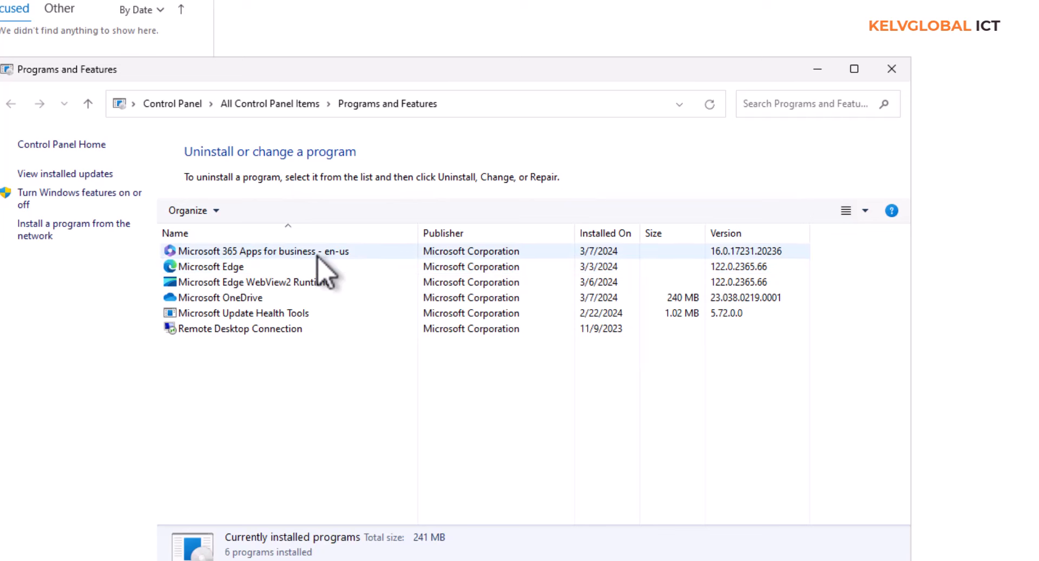
{"action": "left_click", "coordinate": [318, 257]}
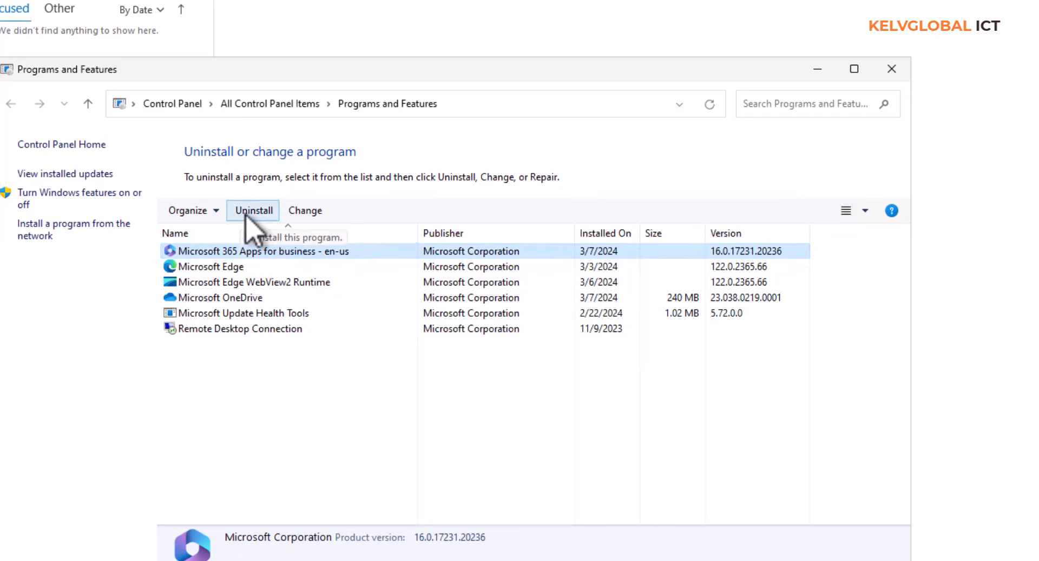
Run a Quick Repair of Microsoft 365 Apps for business, allowing the changes and the closing of Outlook, and close the finished repair
{"action": "left_click", "coordinate": [297, 209]}
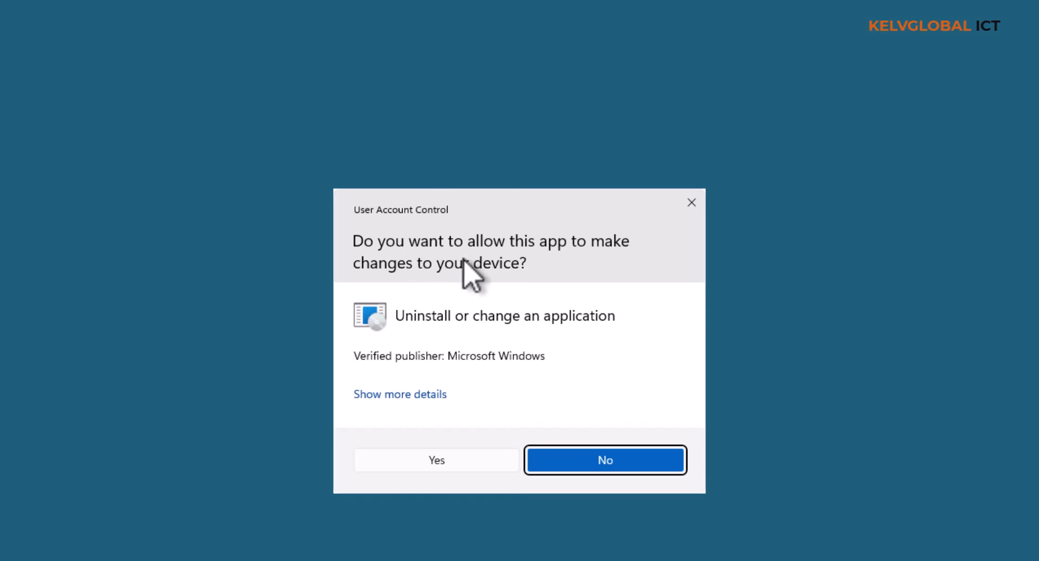
{"action": "left_click", "coordinate": [439, 460]}
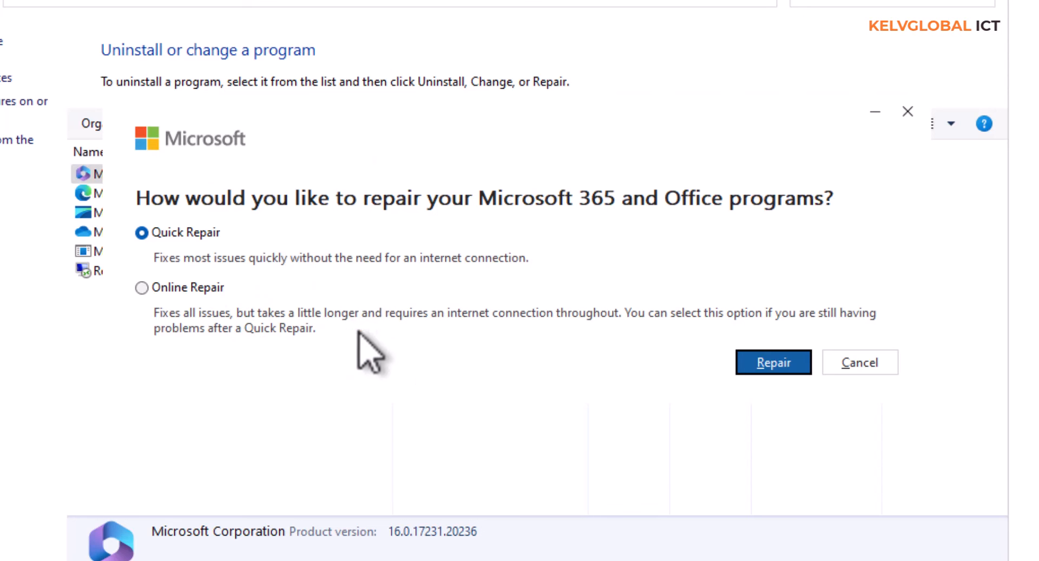
{"action": "left_click", "coordinate": [772, 365]}
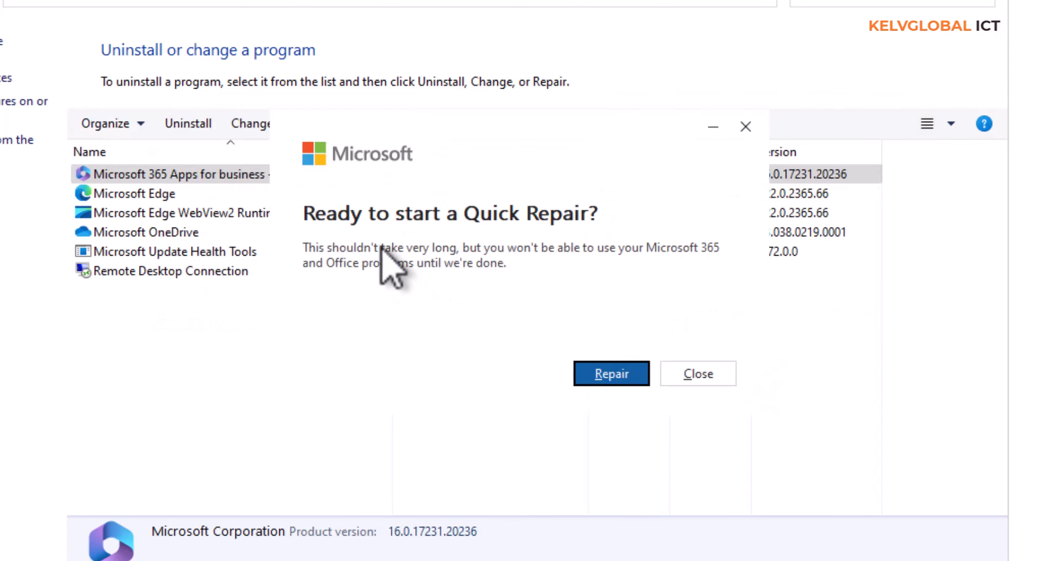
{"action": "left_click", "coordinate": [610, 374]}
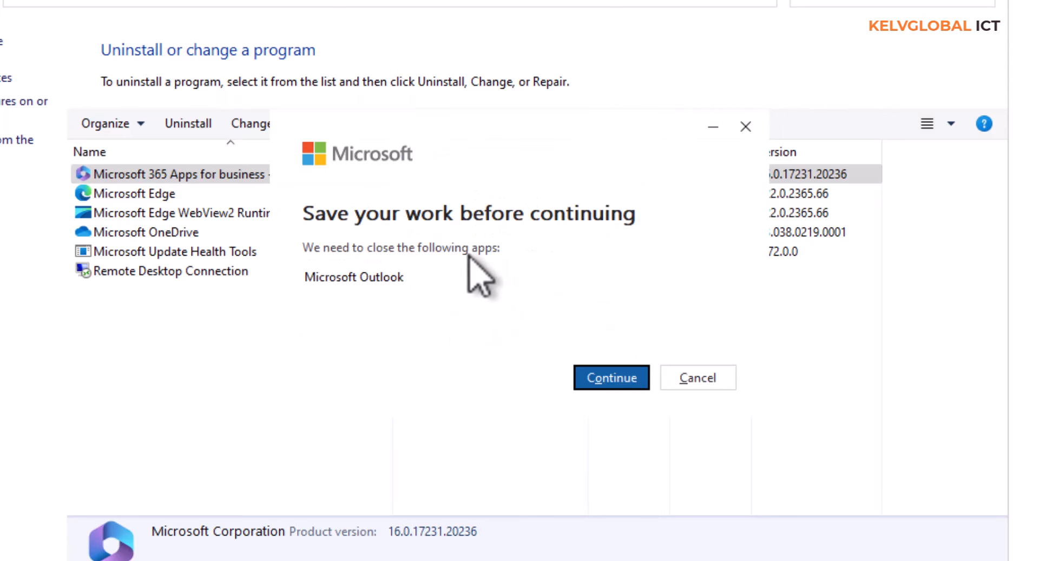
{"action": "left_click", "coordinate": [603, 379]}
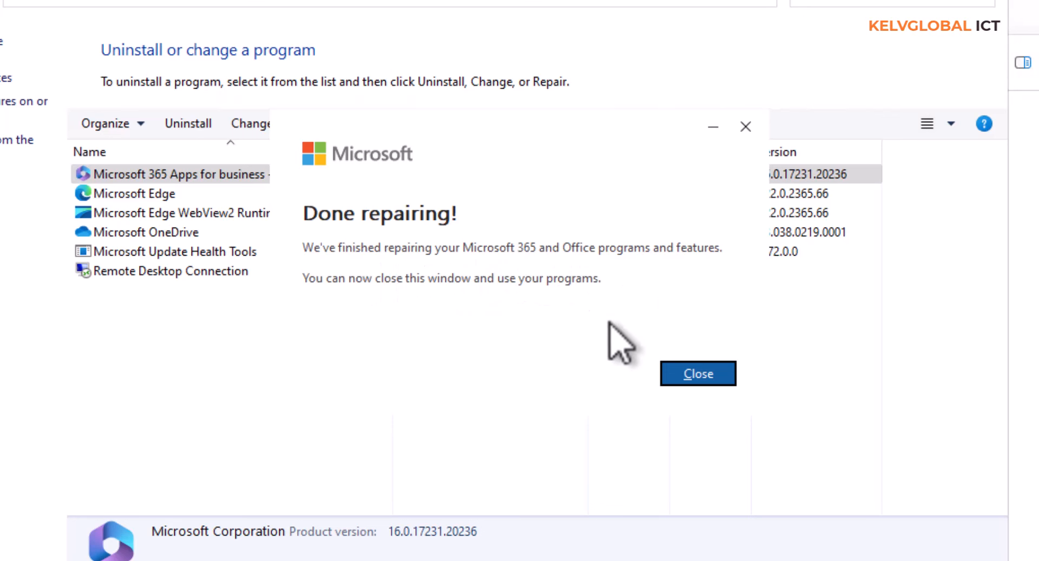
{"action": "left_click", "coordinate": [695, 379]}
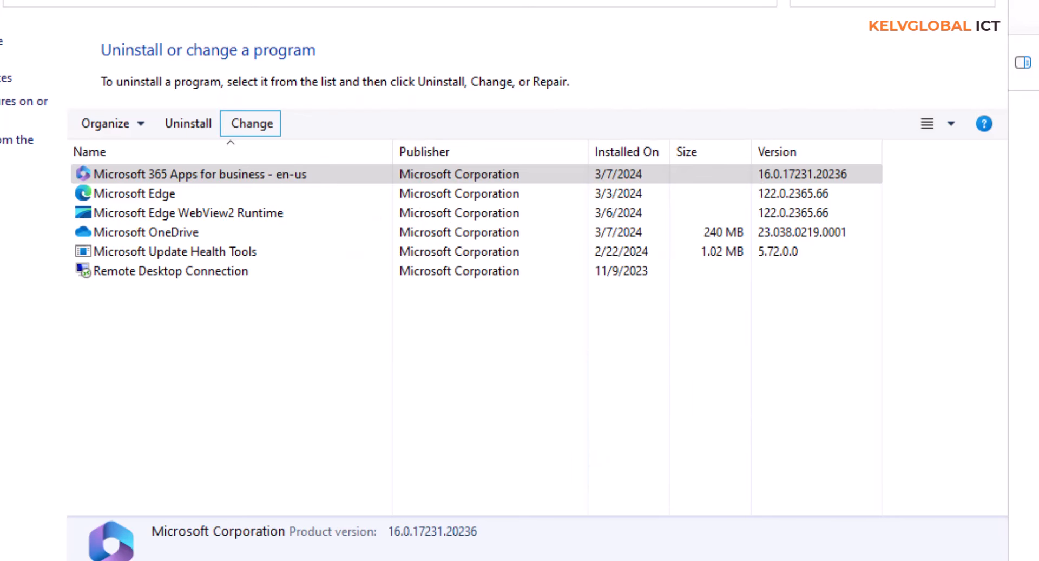
Reopen Outlook and bring the All Control Panel Items window to the front
{"action": "key", "text": "super"}
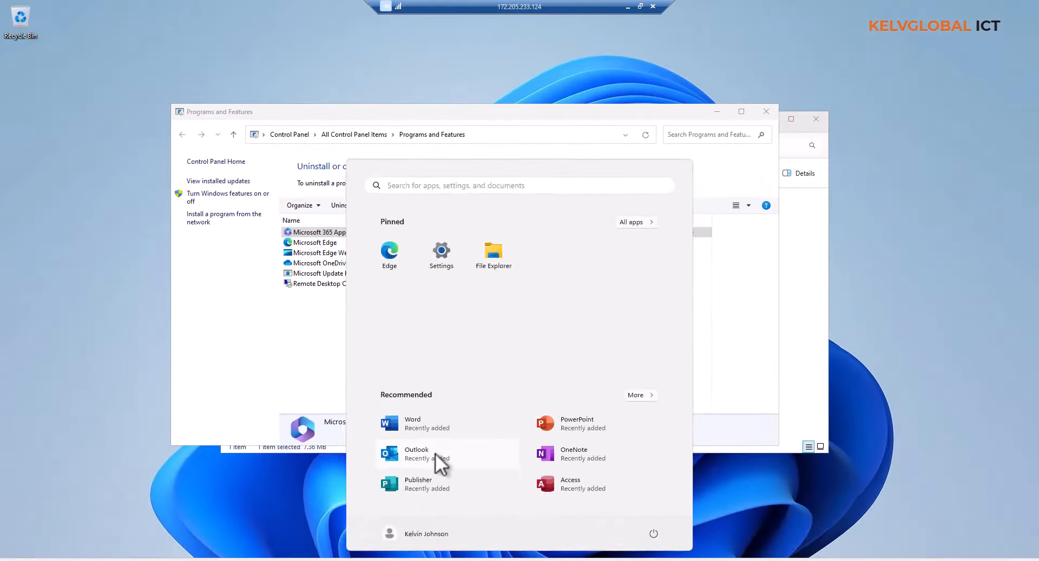
{"action": "left_click", "coordinate": [436, 456]}
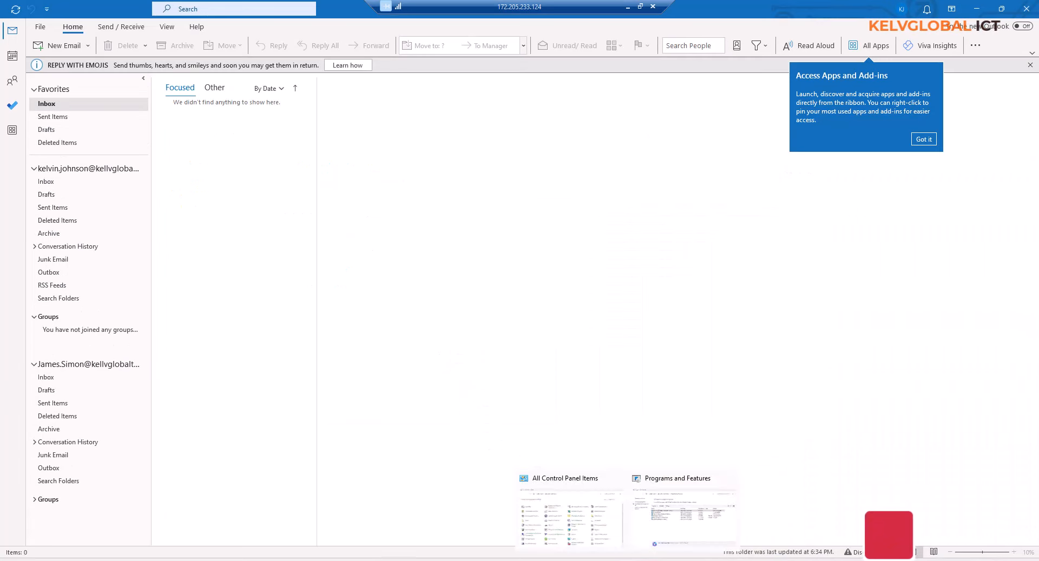
{"action": "mouse_move", "coordinate": [628, 548]}
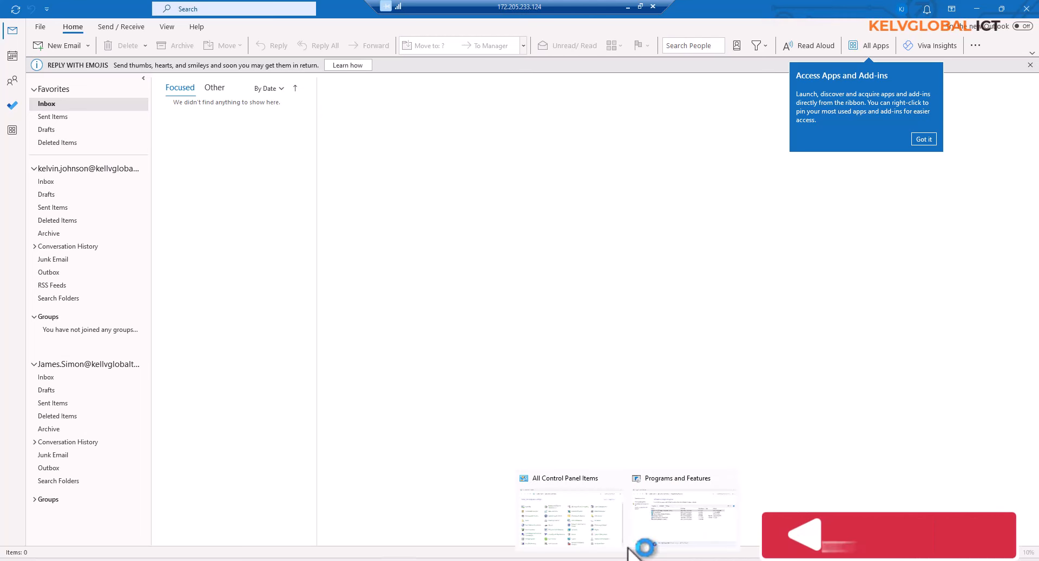
{"action": "left_click", "coordinate": [574, 518]}
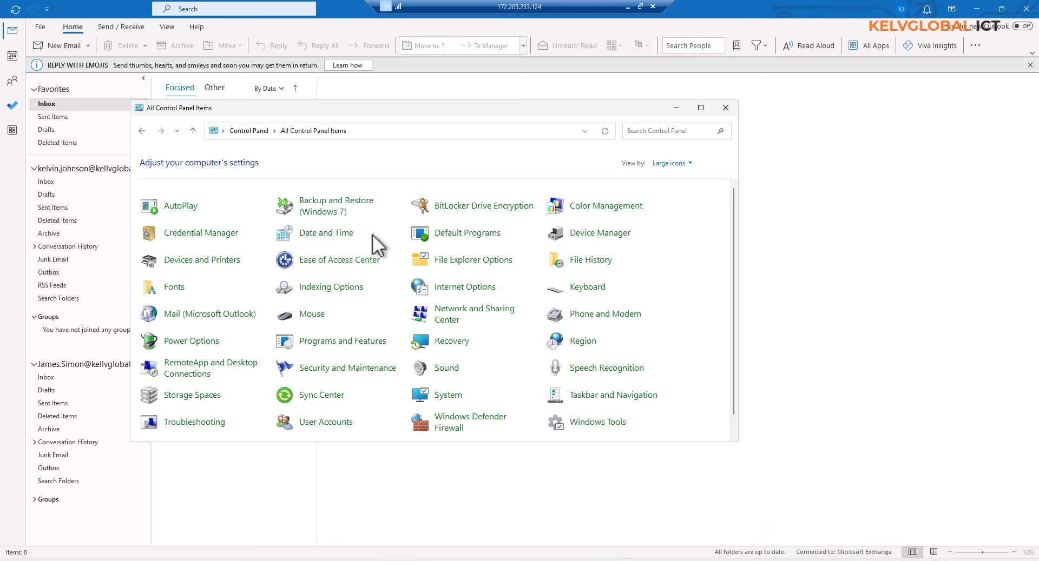
Switch the Control Panel view to Category and back to Large icons
{"action": "left_click", "coordinate": [683, 164]}
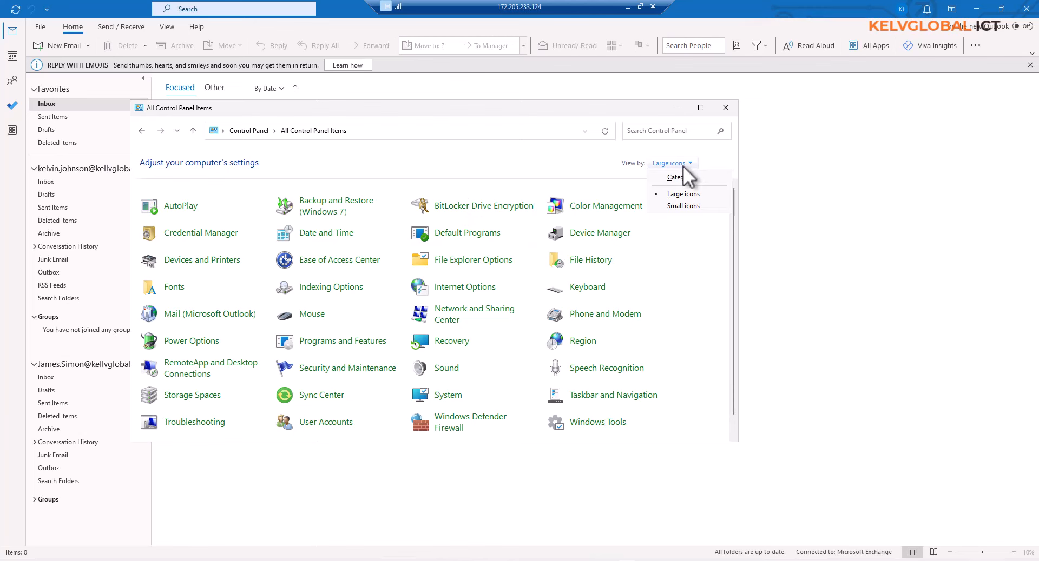
{"action": "left_click", "coordinate": [680, 179]}
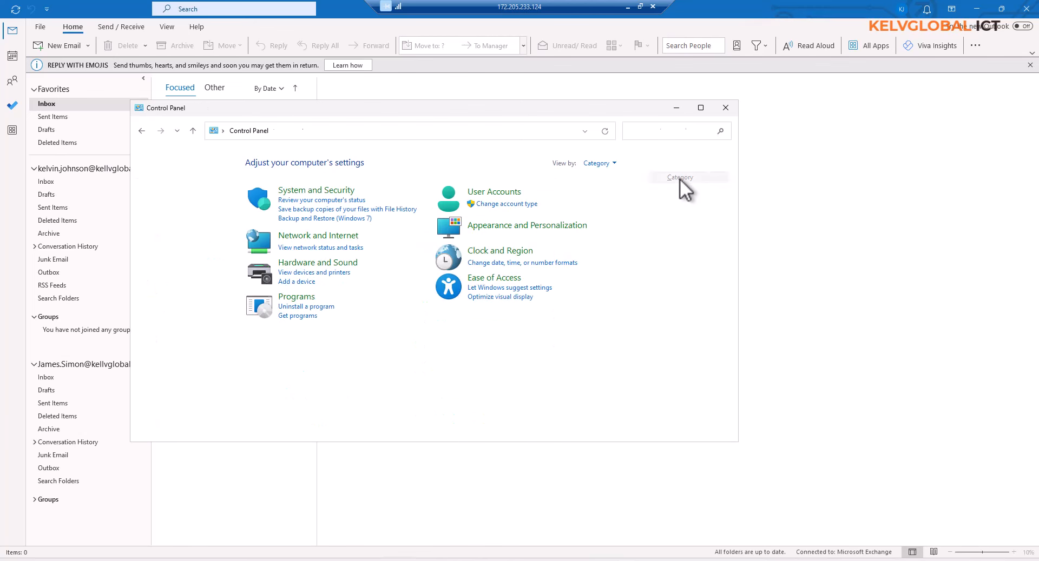
{"action": "left_click", "coordinate": [608, 164]}
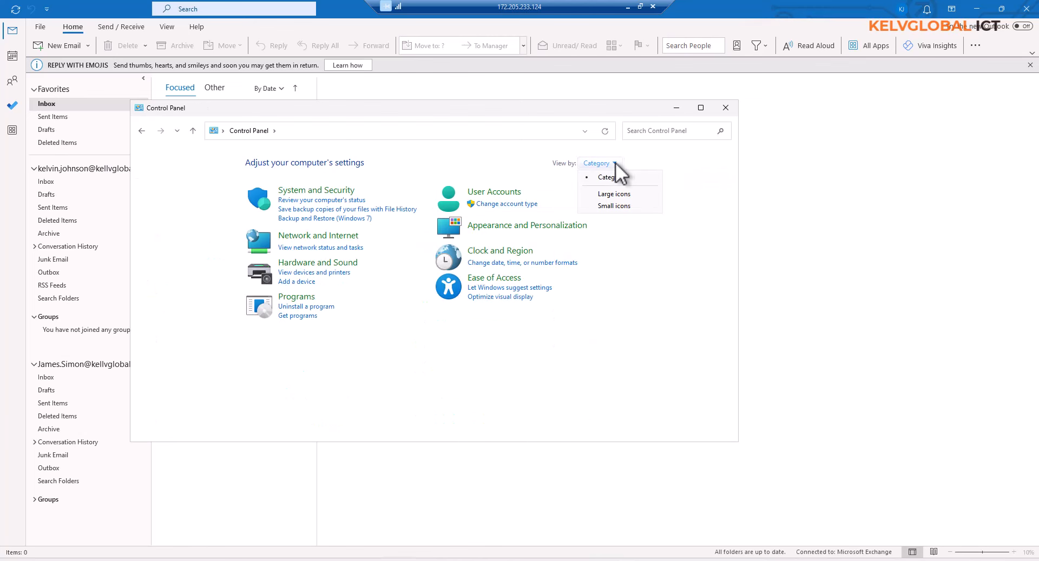
{"action": "left_click", "coordinate": [615, 195]}
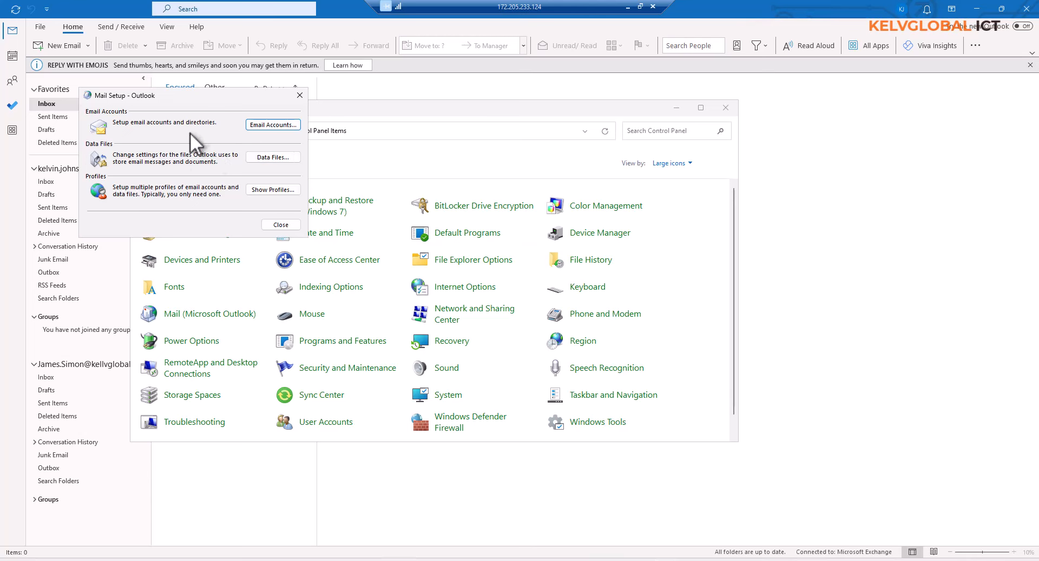
Review the email accounts and data files of the Outlook profile in Mail Setup
{"action": "left_click", "coordinate": [284, 126]}
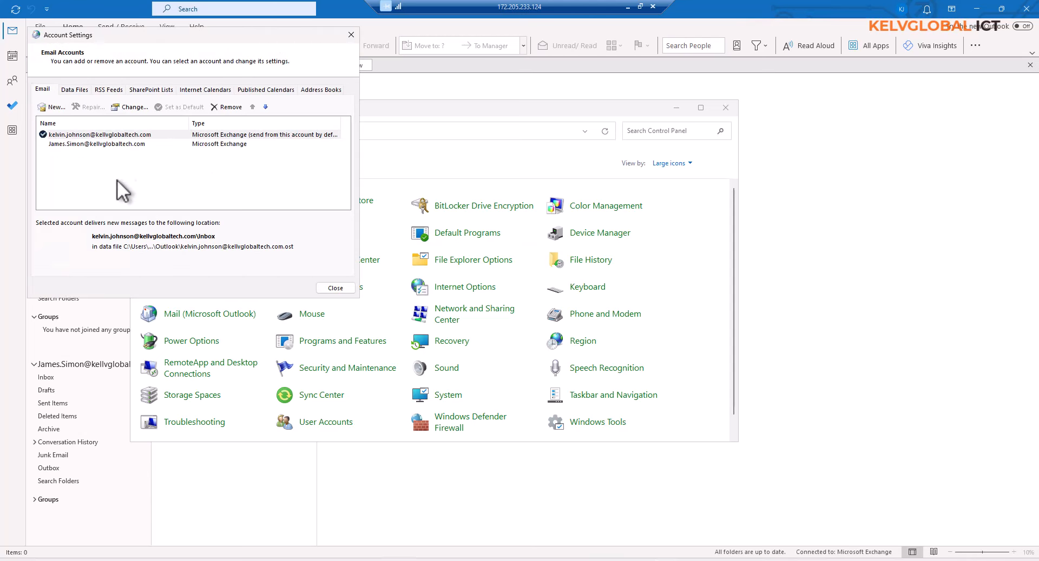
{"action": "left_click", "coordinate": [332, 290]}
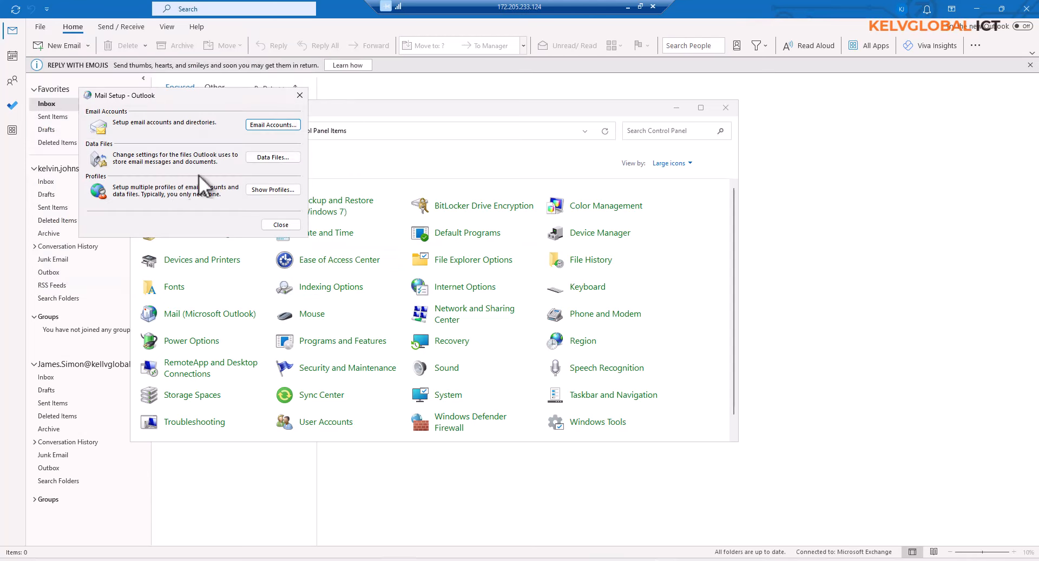
{"action": "left_click", "coordinate": [347, 199]}
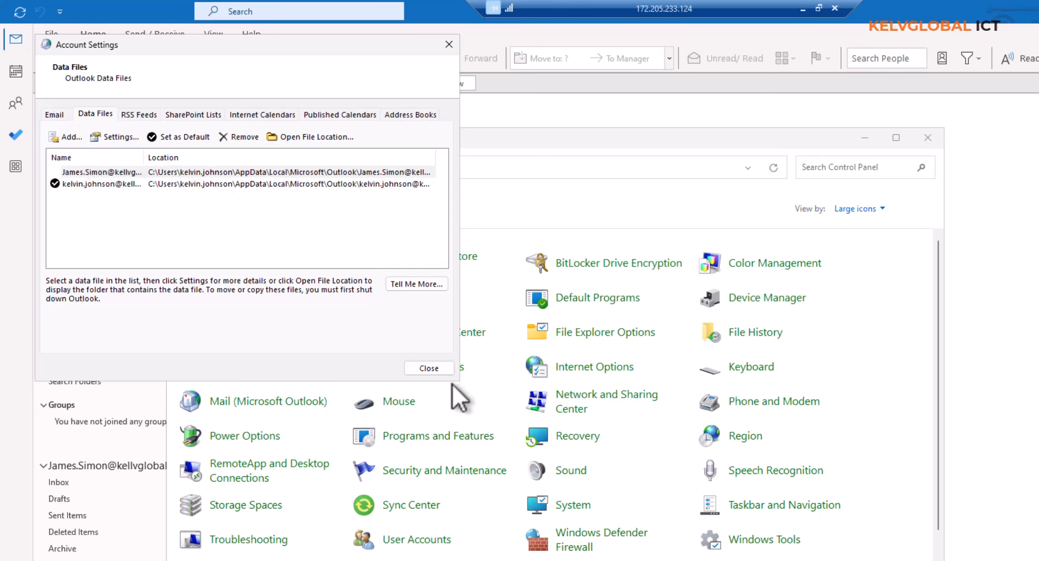
{"action": "left_click", "coordinate": [424, 368]}
Show the mail profiles and create a new one named with the account holder's first name, using the prefilled email account
{"action": "left_click", "coordinate": [363, 242]}
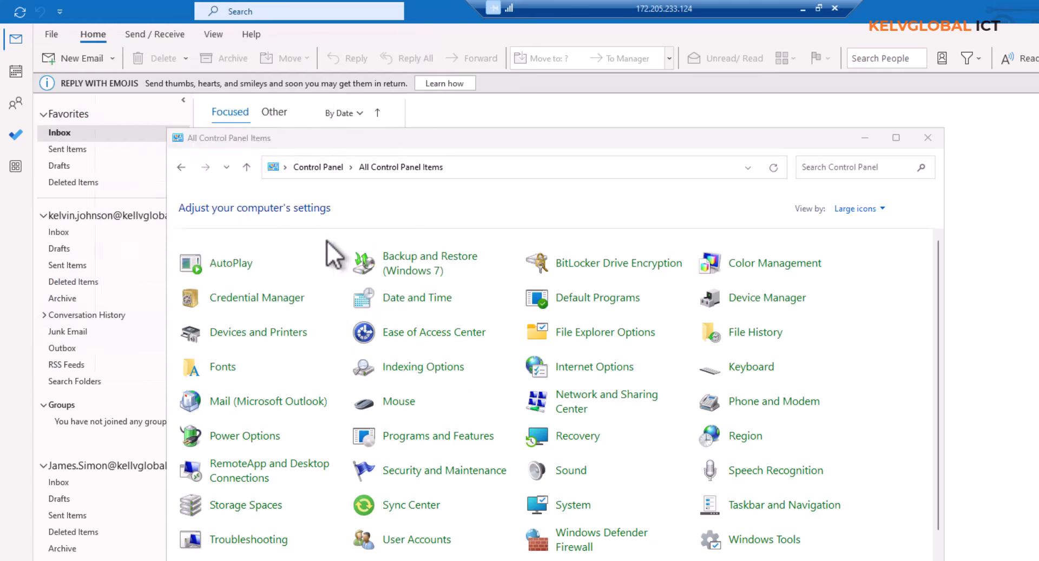
{"action": "left_click_drag", "start_coordinate": [193, 103], "coordinate": [542, 183]}
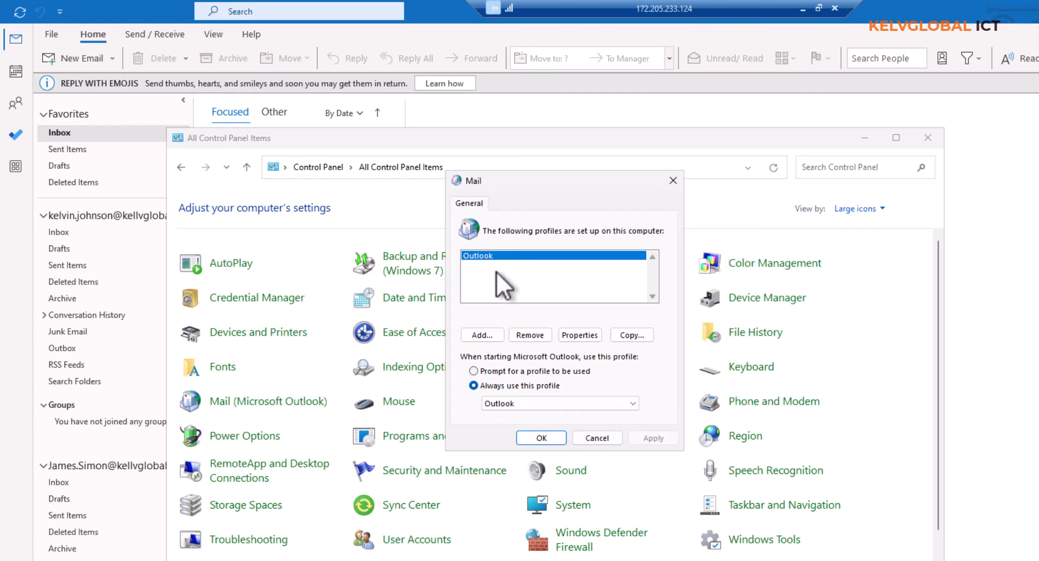
{"action": "left_click", "coordinate": [489, 334]}
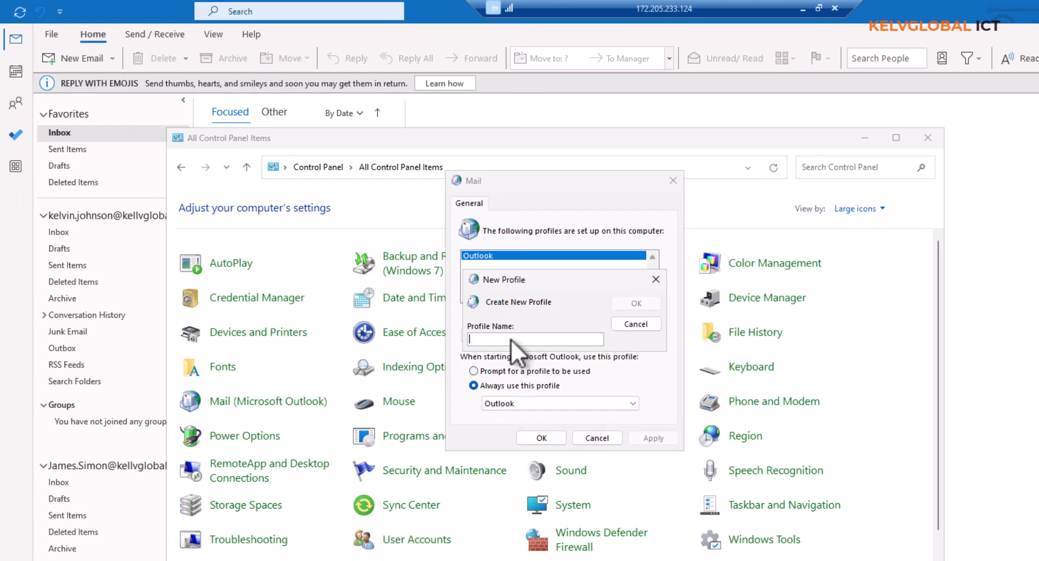
{"action": "type", "text": "Kelvin"}
{"action": "key", "text": "Return"}
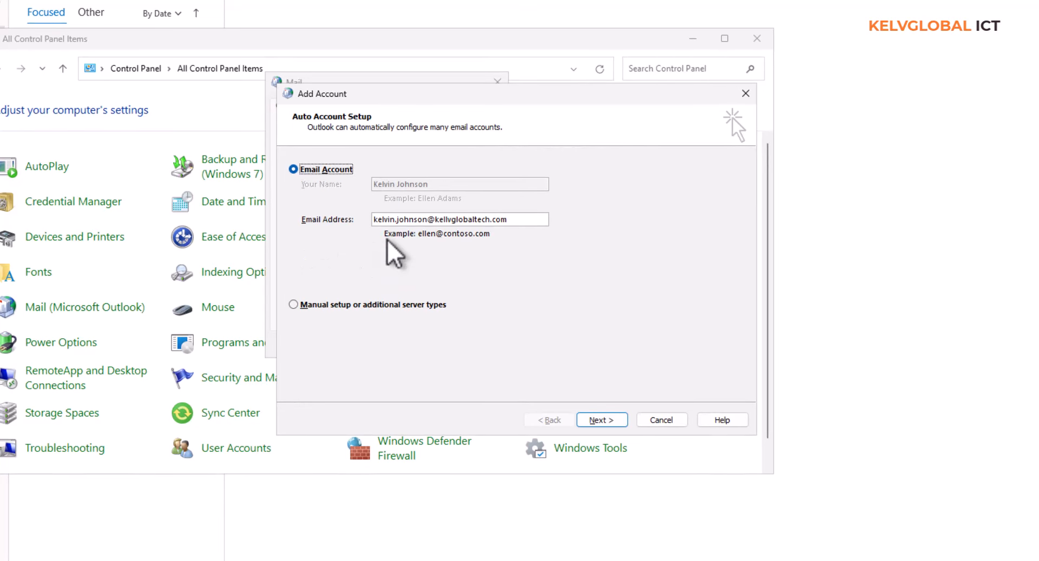
{"action": "left_click", "coordinate": [601, 421]}
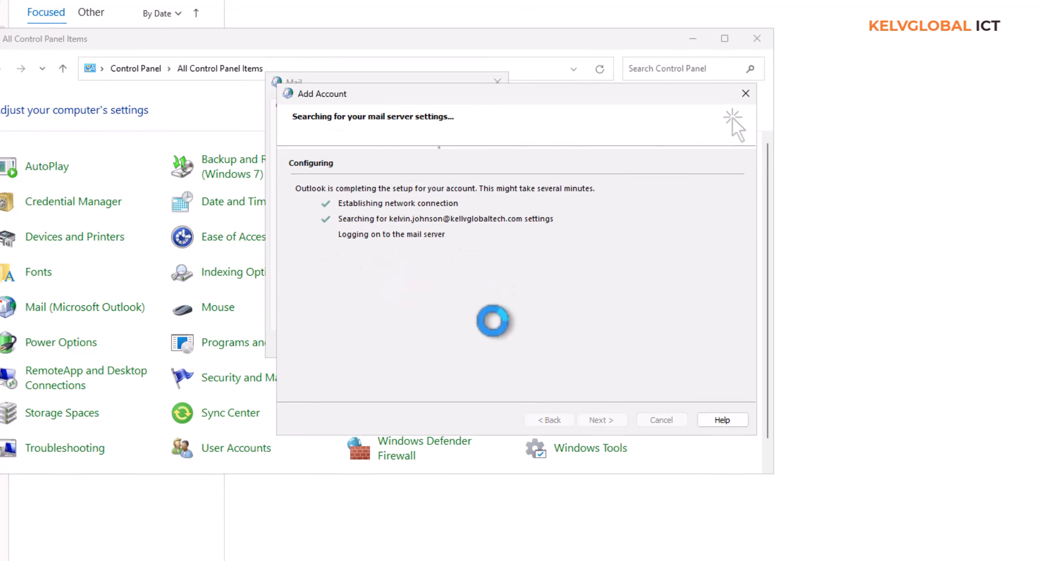
{"action": "left_click", "coordinate": [601, 420]}
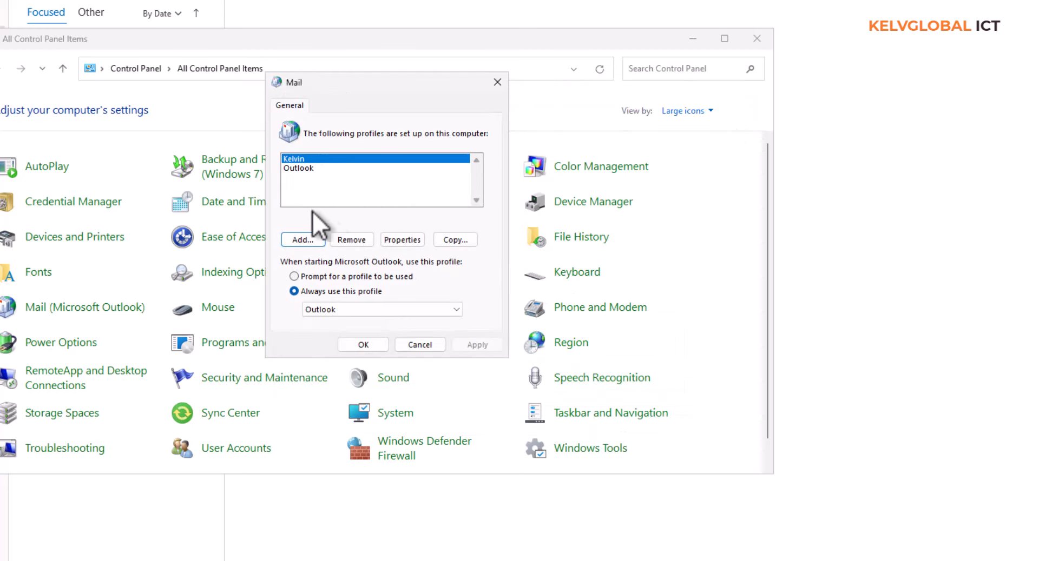
Set the newly created profile as the one always used when Outlook starts
{"action": "left_click", "coordinate": [387, 311]}
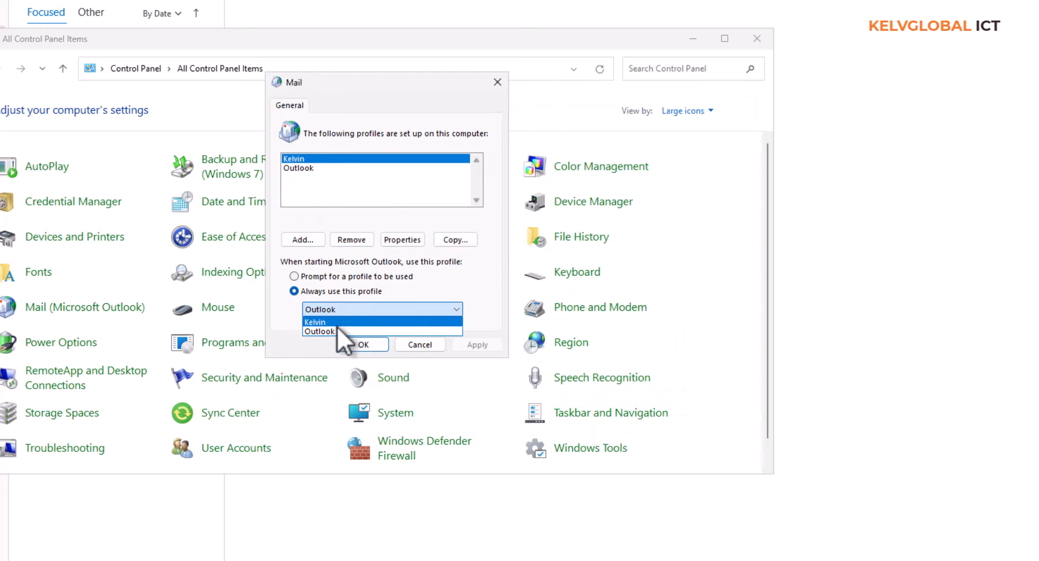
{"action": "left_click", "coordinate": [338, 318]}
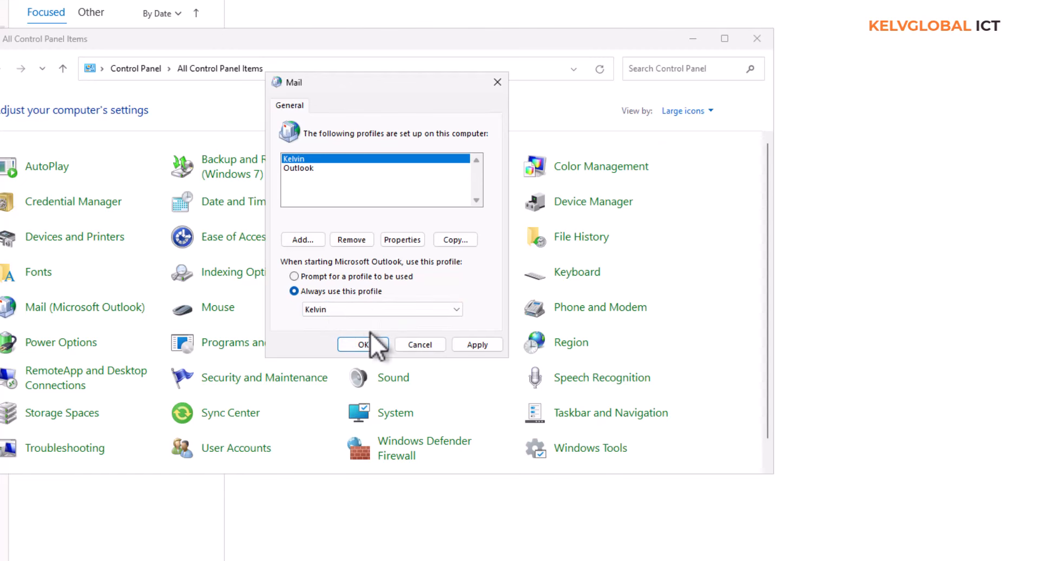
{"action": "left_click", "coordinate": [363, 345]}
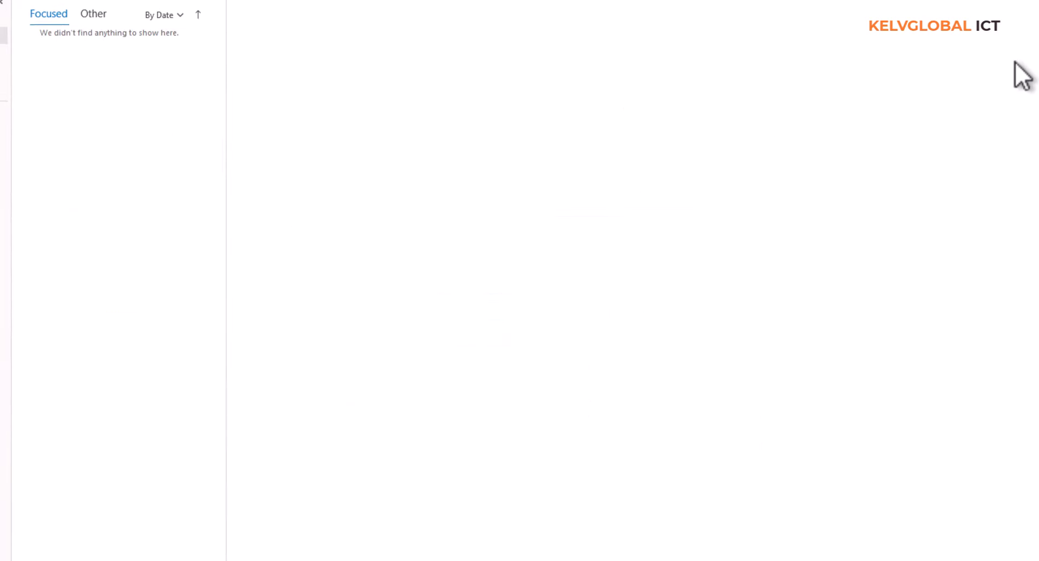
Restart Outlook with the new profile and dismiss the Focused Inbox tip
{"action": "left_click", "coordinate": [1026, 9]}
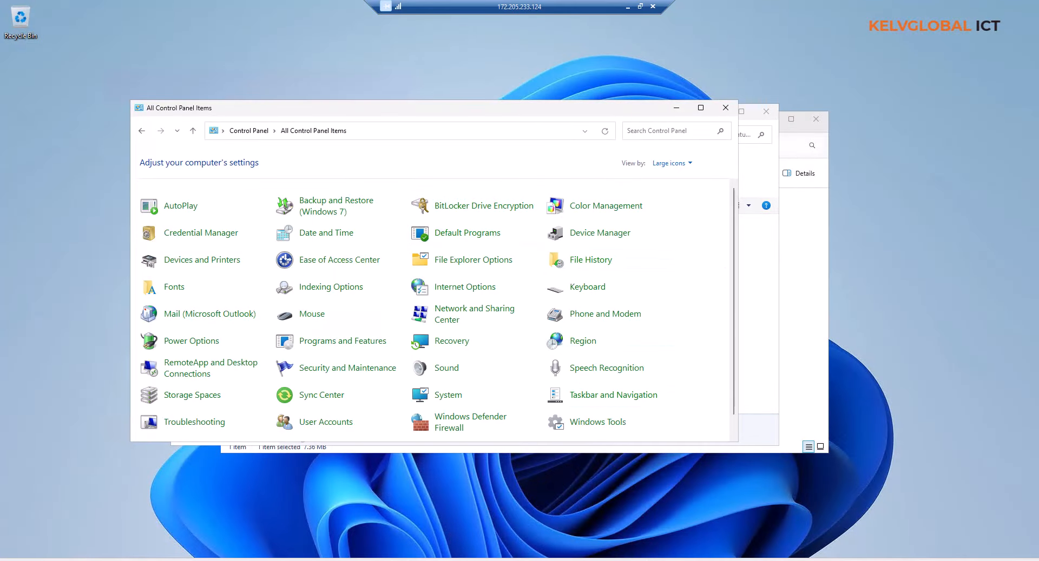
{"action": "key", "text": "super"}
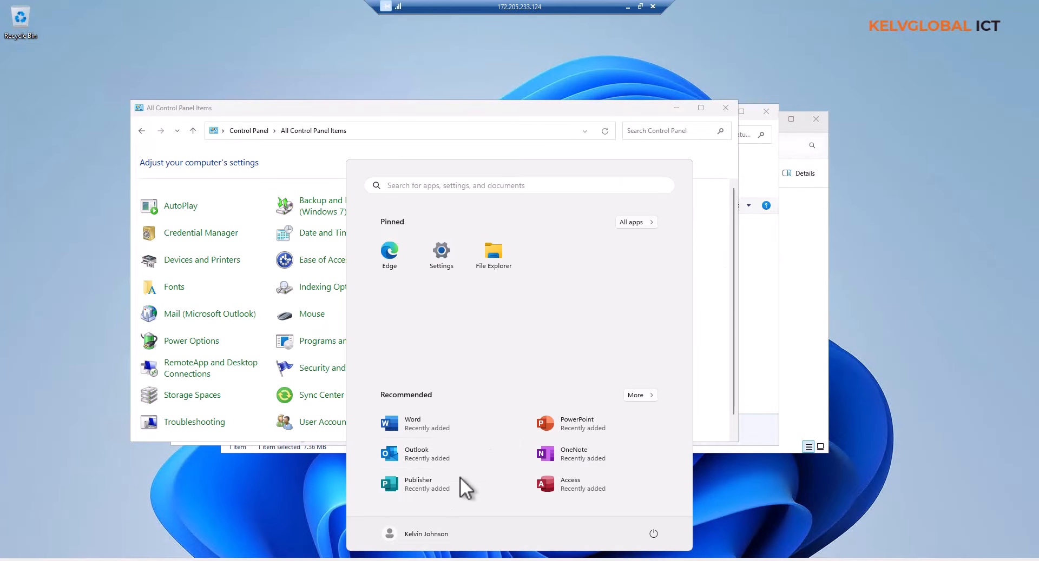
{"action": "left_click", "coordinate": [421, 456]}
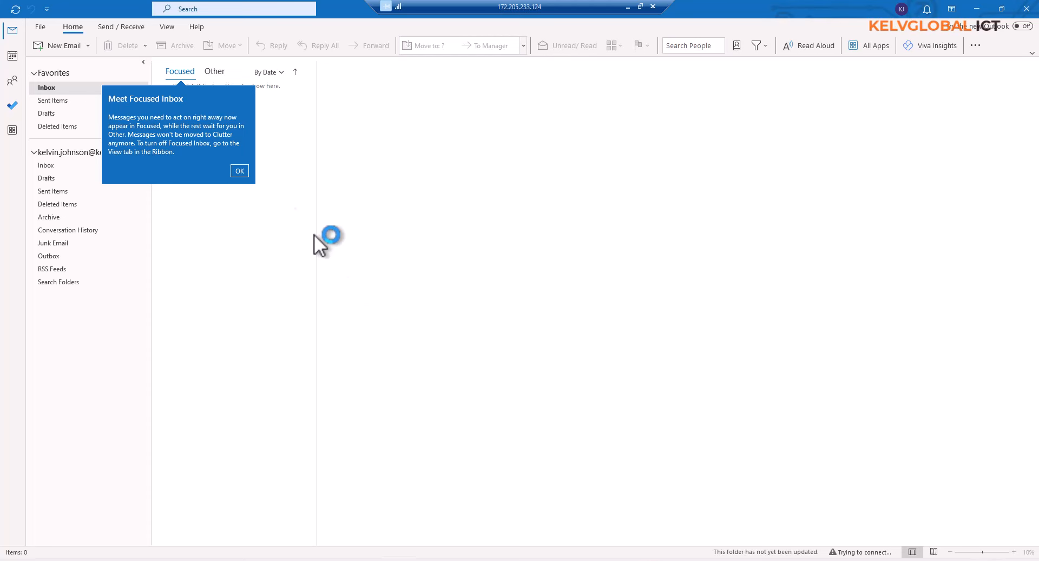
{"action": "left_click", "coordinate": [242, 173]}
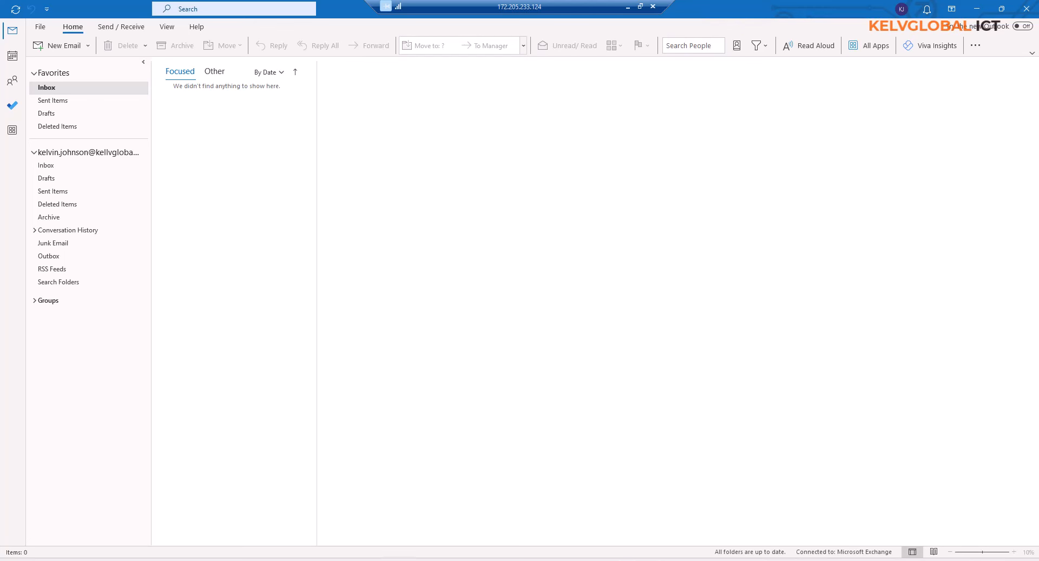
Open the mail profiles from Control Panel and set Outlook to prompt for a profile to be used at startup
{"action": "mouse_move", "coordinate": [598, 550]}
{"action": "left_click", "coordinate": [584, 534]}
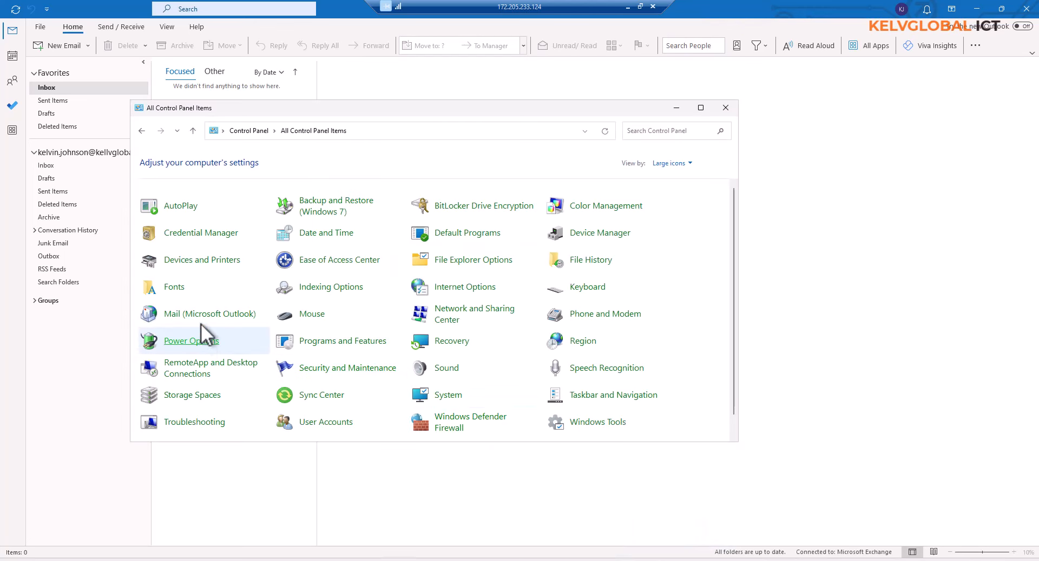
{"action": "left_click", "coordinate": [227, 313]}
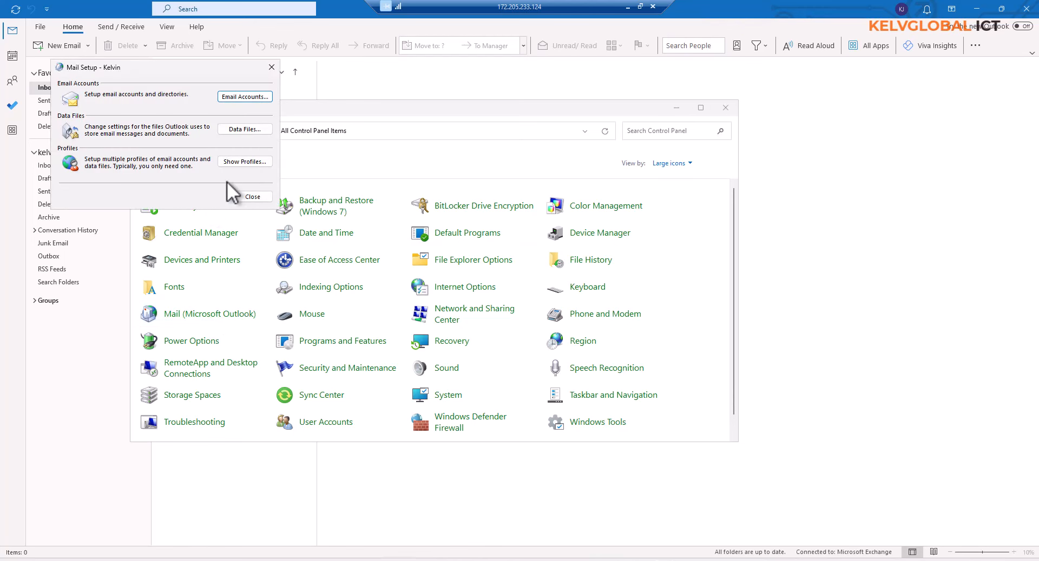
{"action": "left_click", "coordinate": [241, 161]}
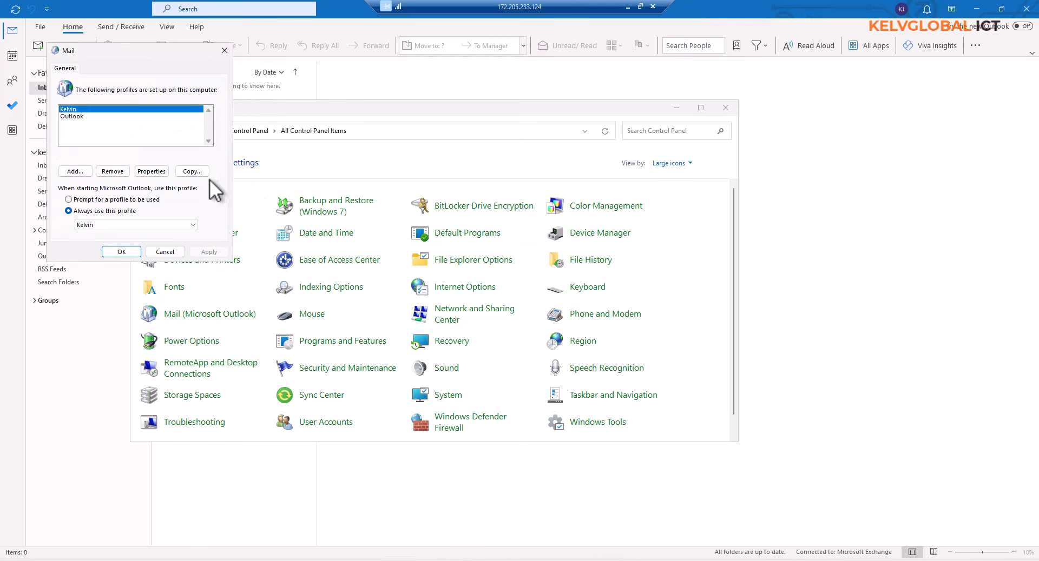
{"action": "left_click", "coordinate": [89, 199]}
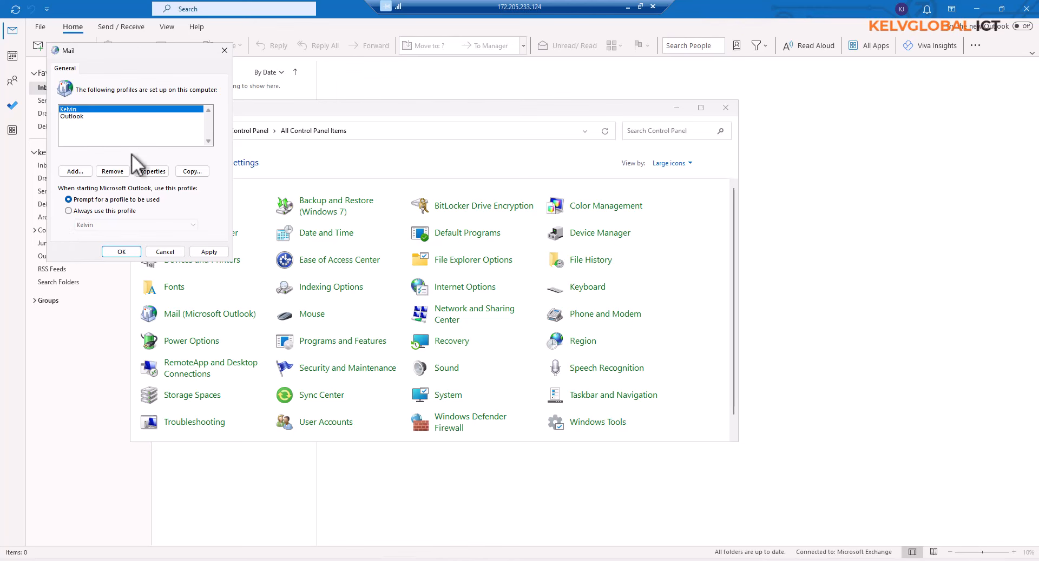
{"action": "left_click", "coordinate": [136, 253]}
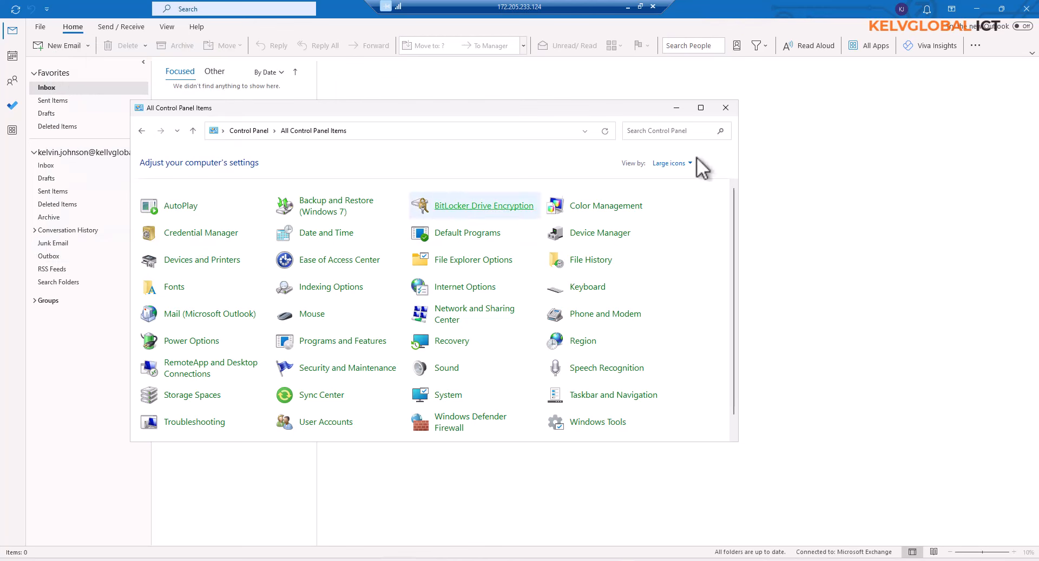
Restart Outlook and expand the options of its profile chooser
{"action": "left_click", "coordinate": [1027, 10]}
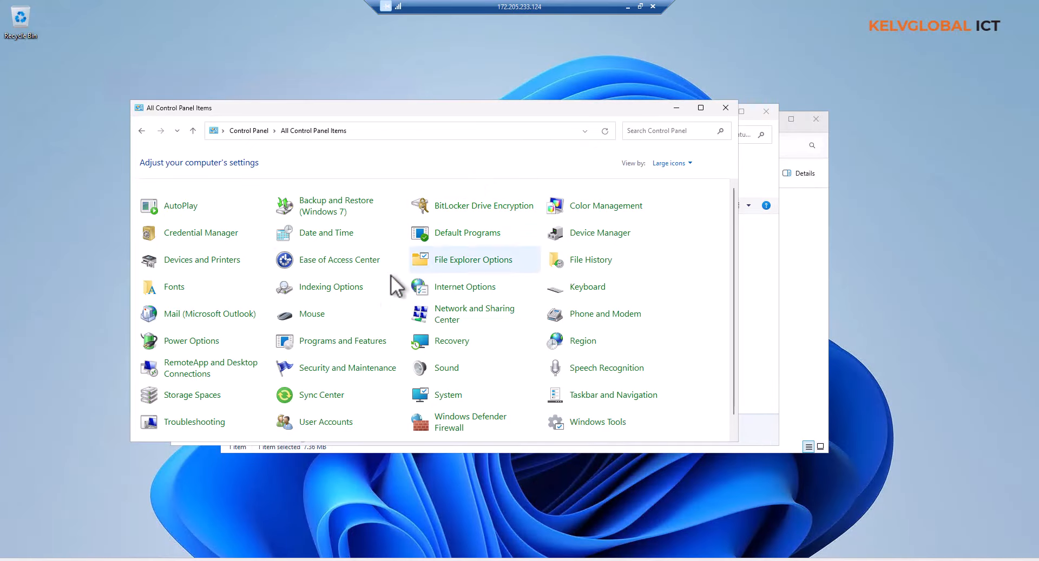
{"action": "left_click", "coordinate": [419, 559]}
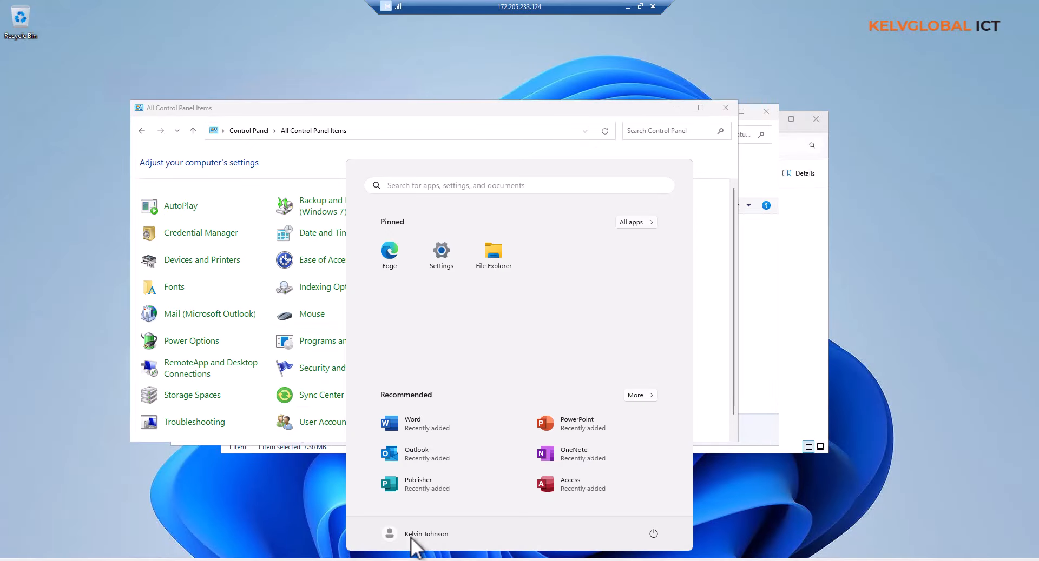
{"action": "left_click", "coordinate": [419, 449]}
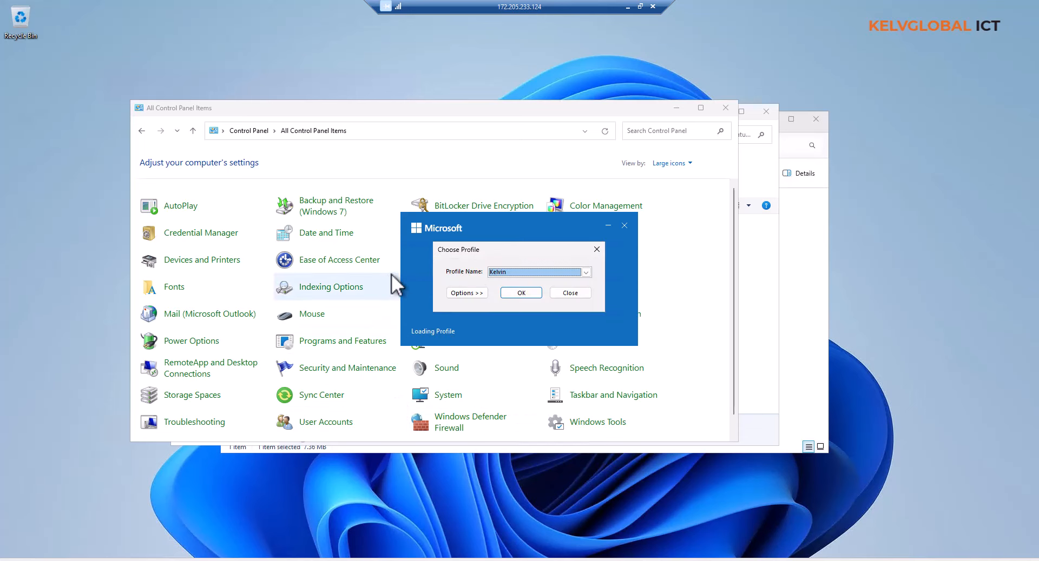
{"action": "left_click", "coordinate": [473, 296]}
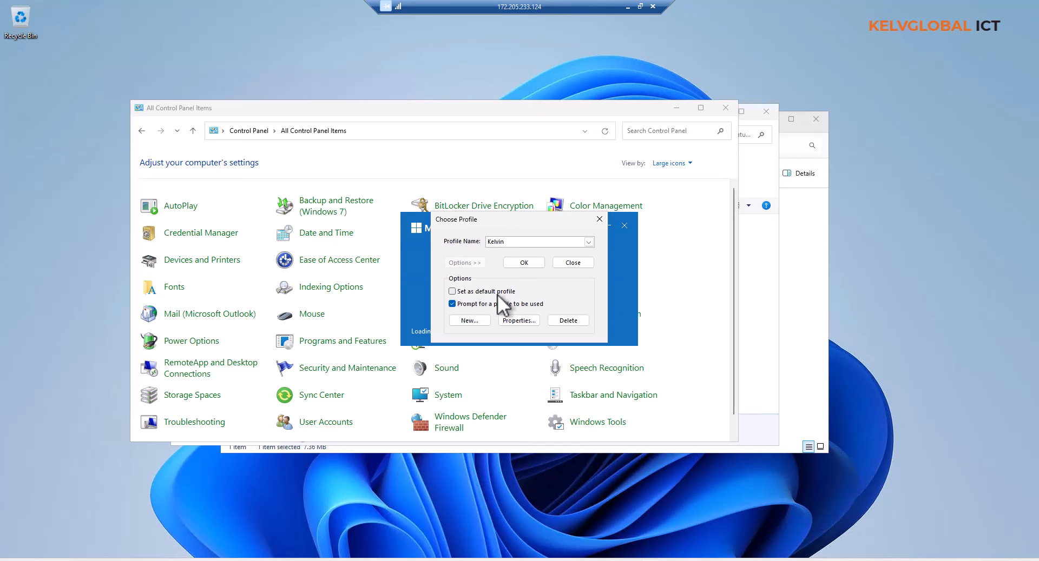
Load the Outlook profile as the default without prompting for a profile, and dismiss the Focused Inbox tip
{"action": "left_click", "coordinate": [535, 243]}
{"action": "left_click", "coordinate": [510, 259]}
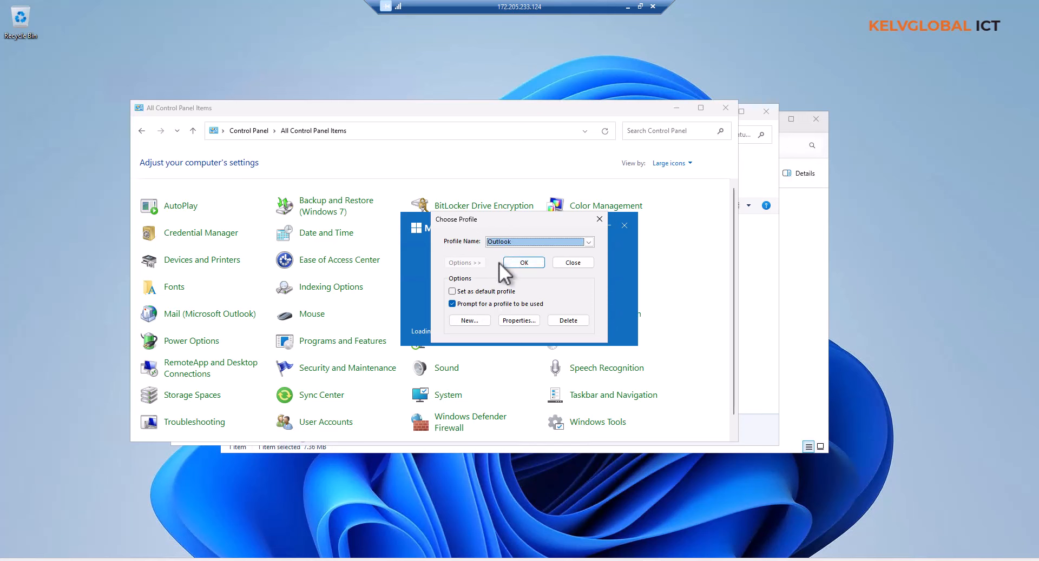
{"action": "left_click", "coordinate": [454, 304]}
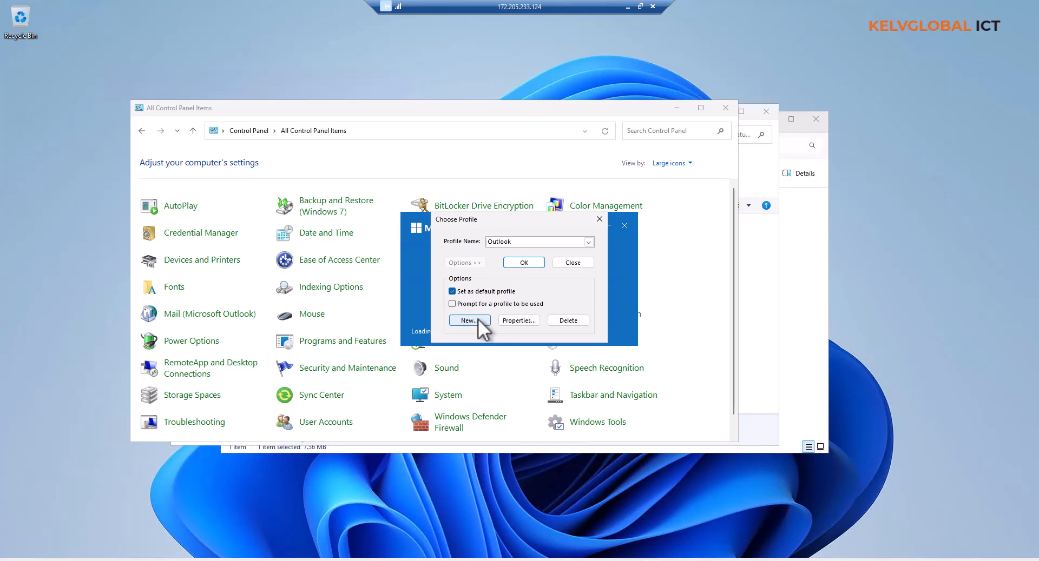
{"action": "left_click", "coordinate": [526, 264]}
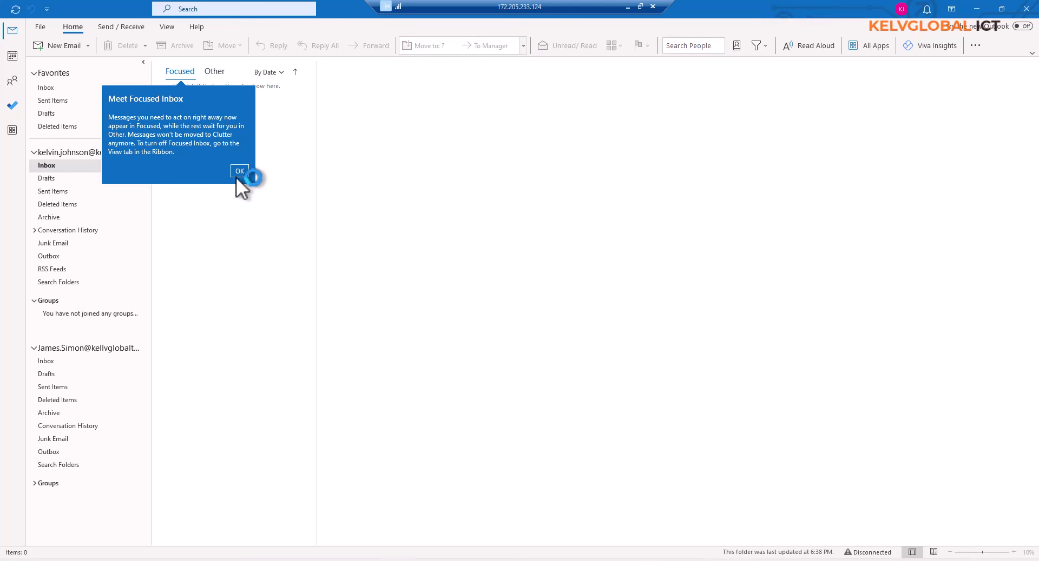
{"action": "left_click", "coordinate": [238, 173]}
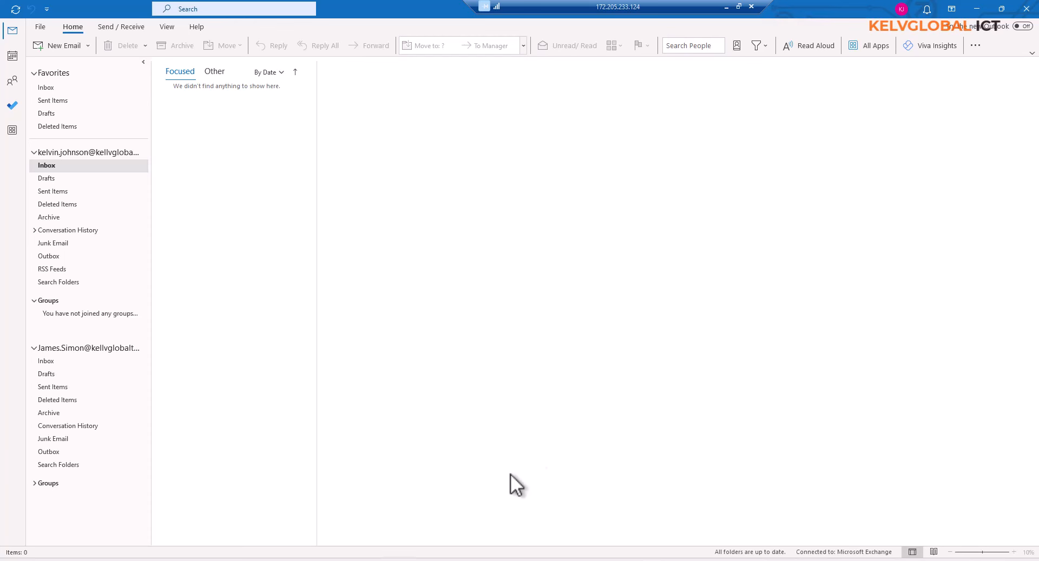
Search the computer for teams and close the search
{"action": "key", "text": "super"}
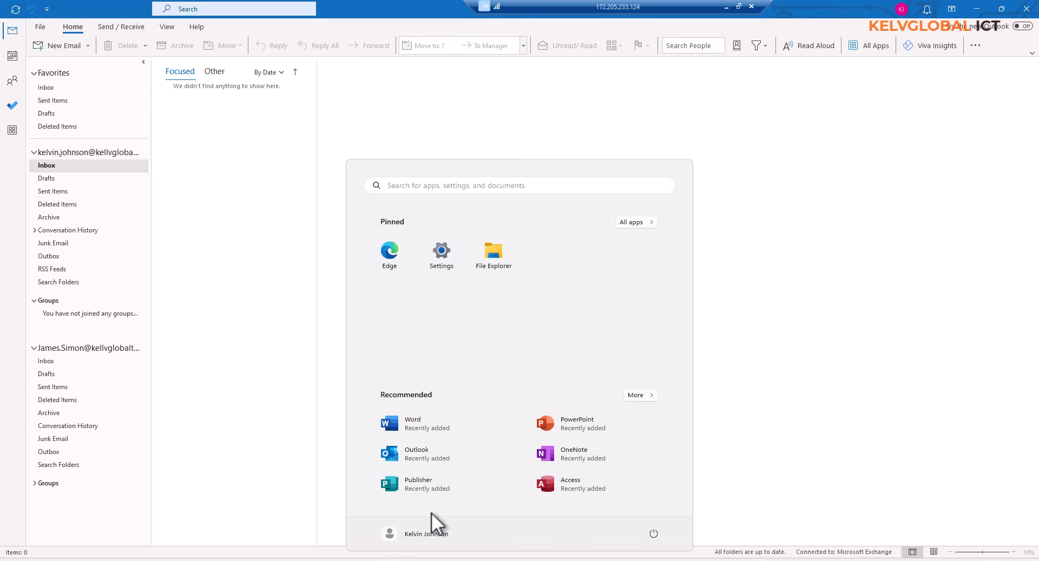
{"action": "left_click", "coordinate": [441, 185]}
{"action": "type", "text": "teams"}
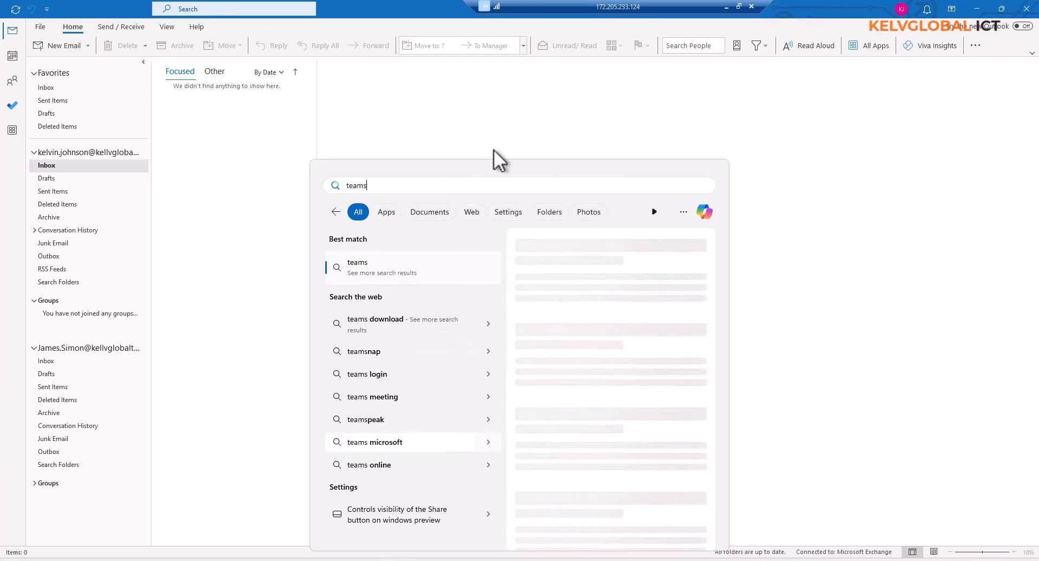
{"action": "left_click", "coordinate": [528, 148]}
Switch to the browser, open Teams from the Microsoft 365 home page and go to the desktop app download page
{"action": "left_click", "coordinate": [584, 560]}
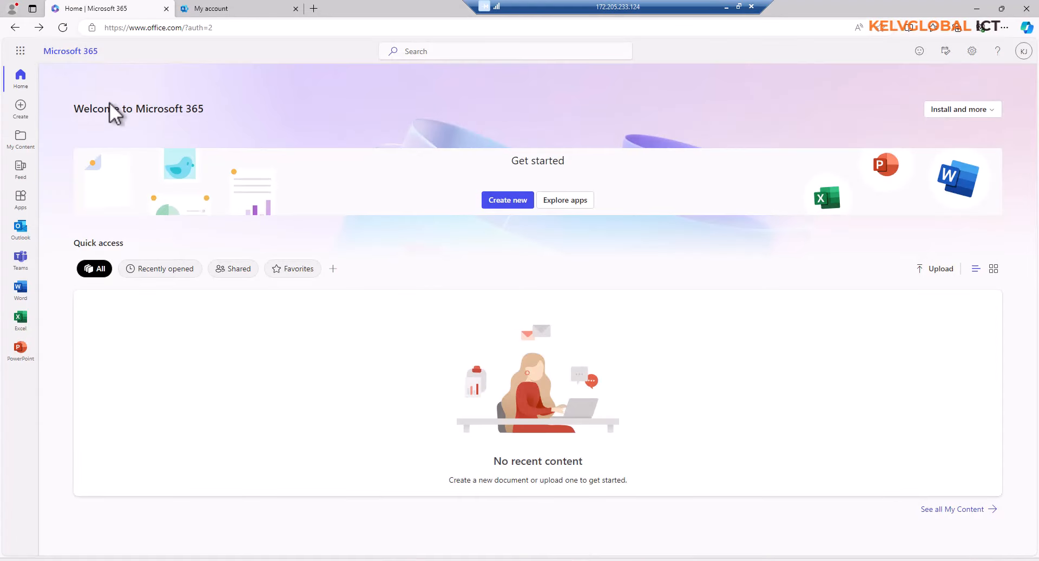
{"action": "left_click", "coordinate": [20, 259]}
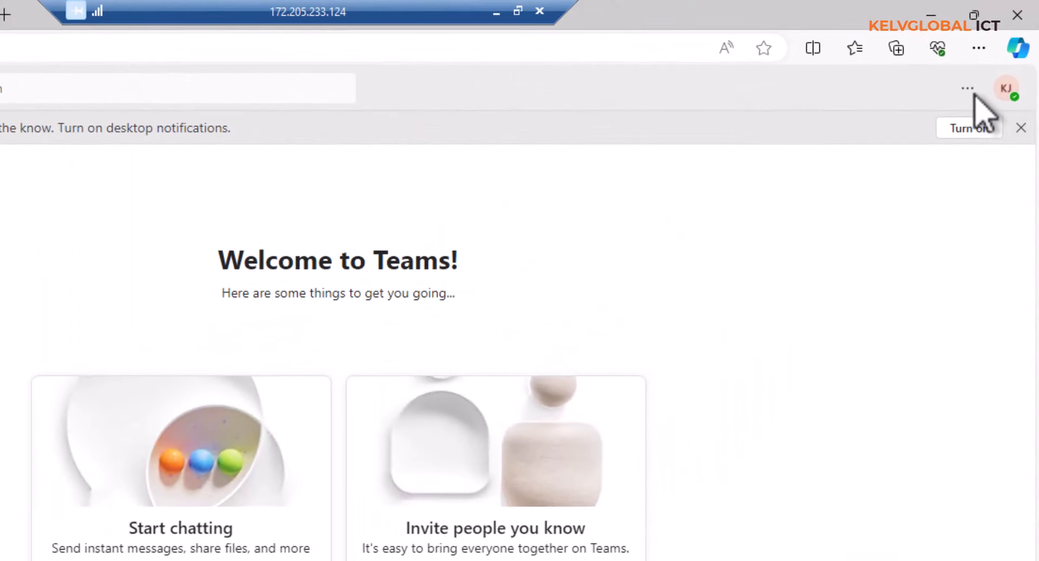
{"action": "left_click", "coordinate": [967, 89]}
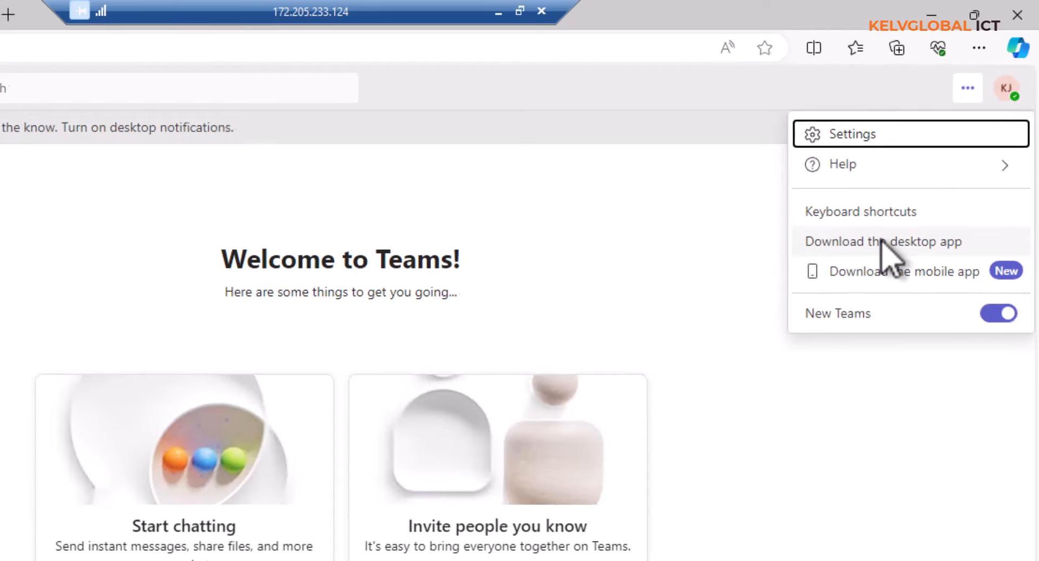
{"action": "left_click", "coordinate": [880, 242]}
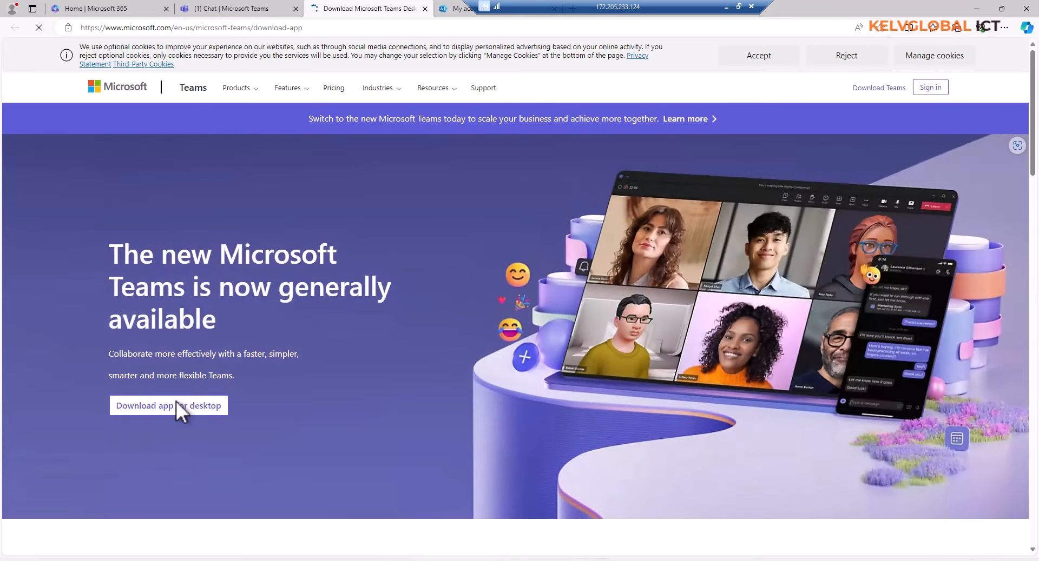
Download the new Teams app for work or school for Windows (64-bit)
{"action": "left_click", "coordinate": [176, 406]}
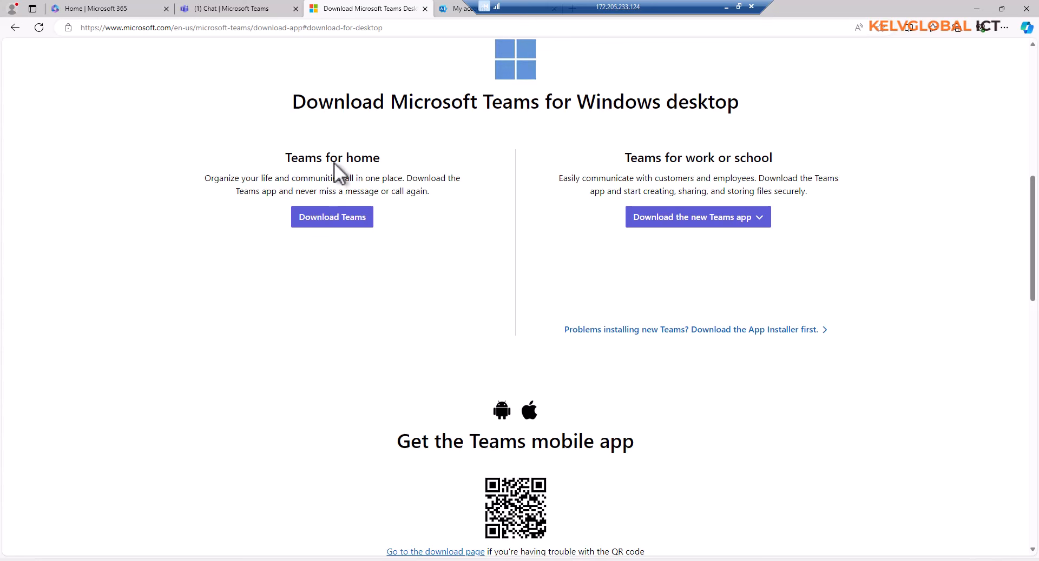
{"action": "left_click", "coordinate": [698, 219]}
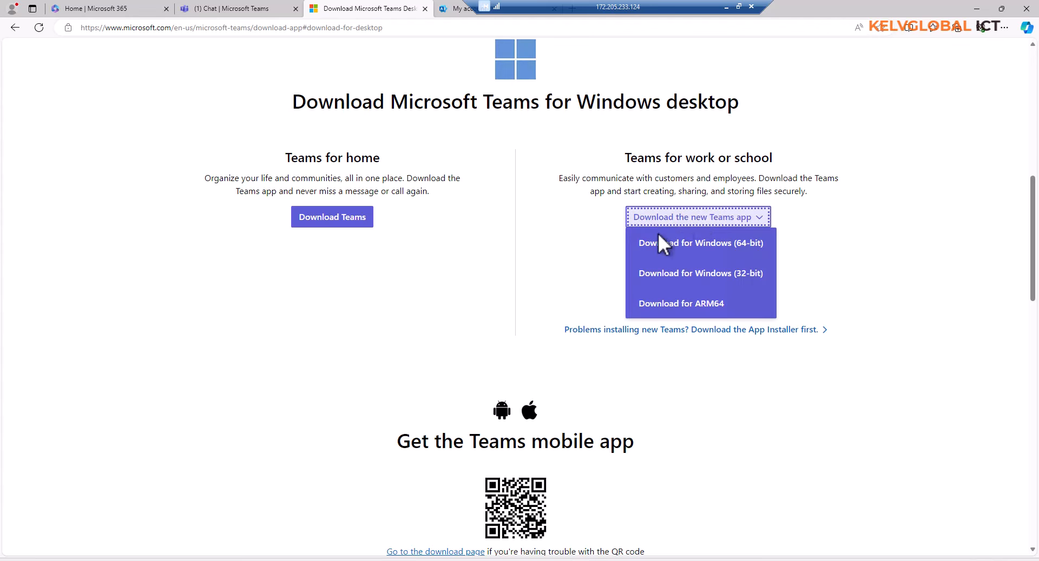
{"action": "left_click", "coordinate": [701, 244]}
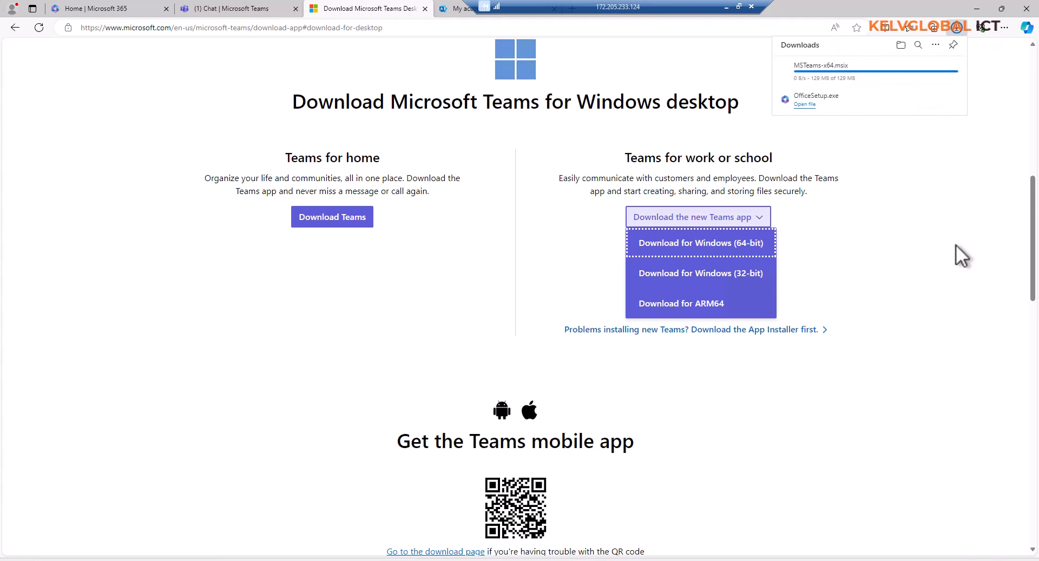
Open the downloaded MSTeams-x64.msix and install Teams with launch when ready enabled
{"action": "left_click", "coordinate": [844, 89]}
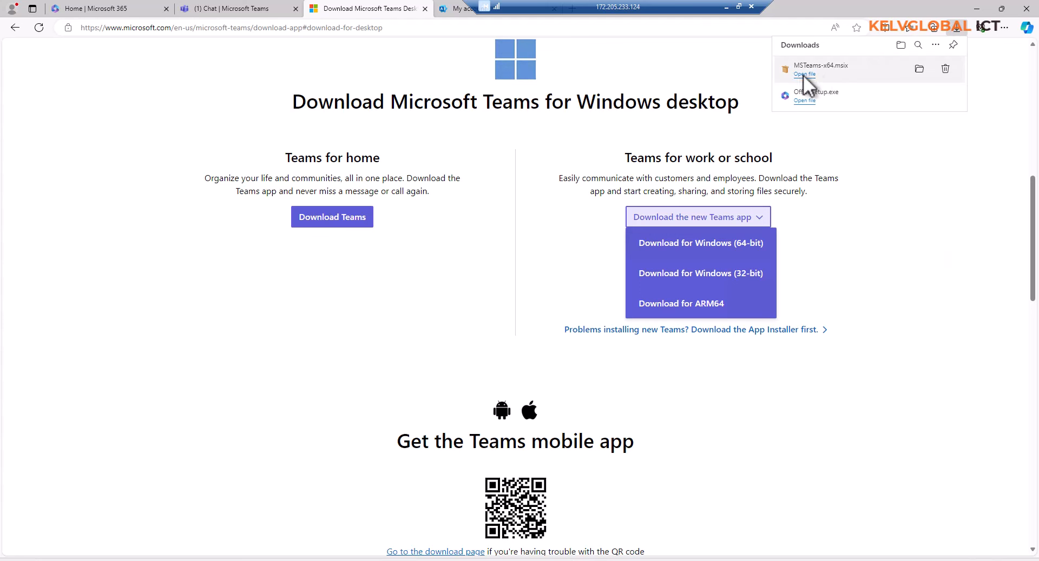
{"action": "left_click", "coordinate": [804, 74]}
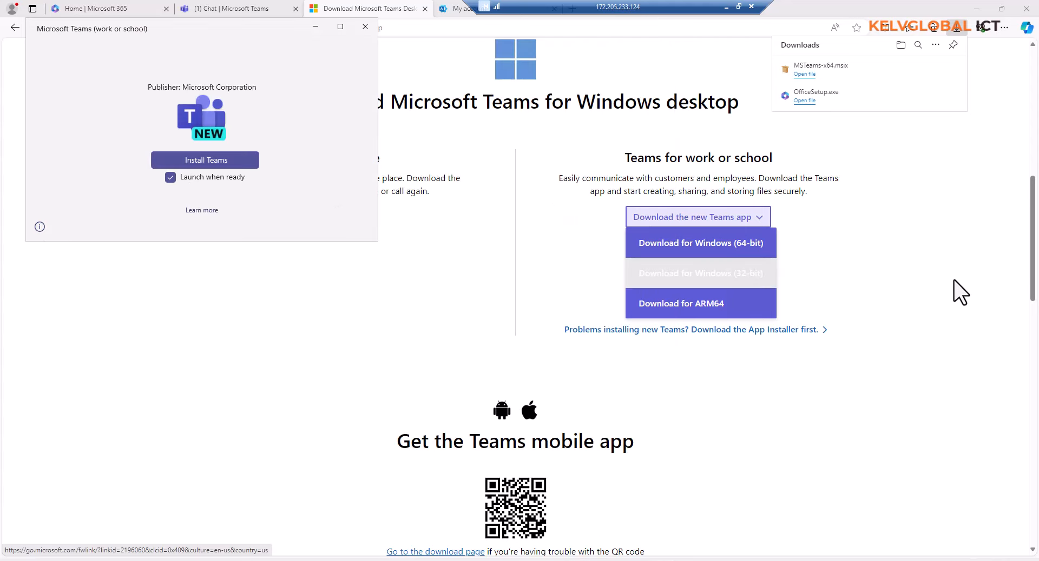
{"action": "left_click", "coordinate": [205, 160]}
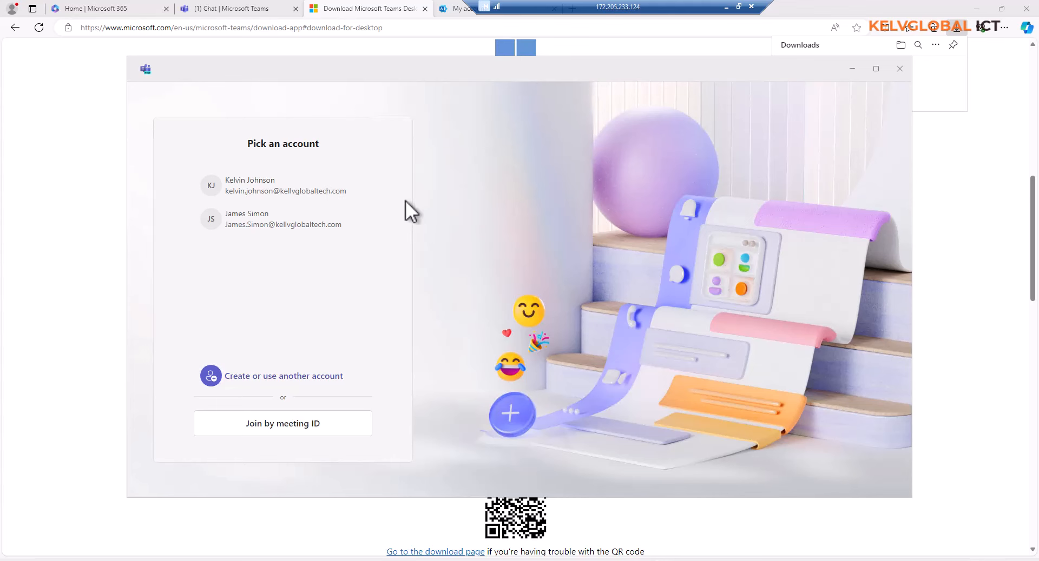
Sign in to Teams with the first listed account and its account password, and dismiss the welcome and mobile app dialogs
{"action": "left_click", "coordinate": [270, 197]}
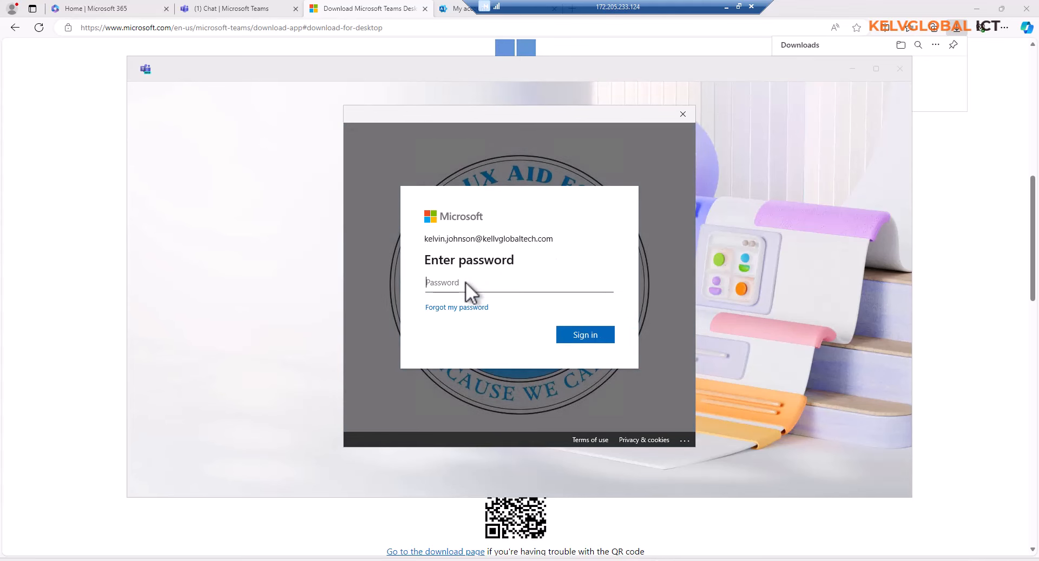
{"action": "type", "text": "•••••••"}
{"action": "key", "text": "Return"}
{"action": "left_click", "coordinate": [657, 424]}
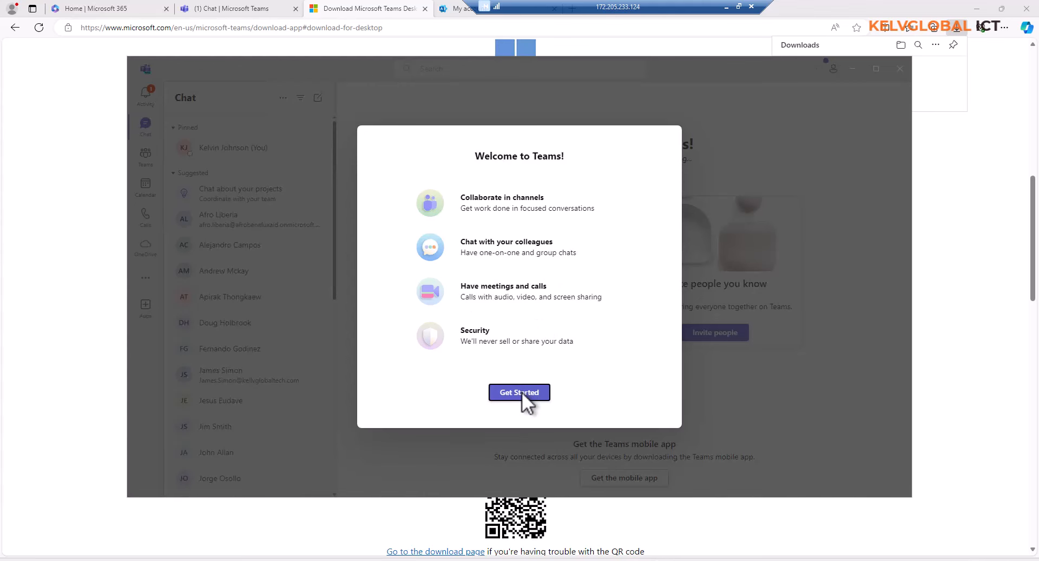
{"action": "left_click", "coordinate": [522, 391]}
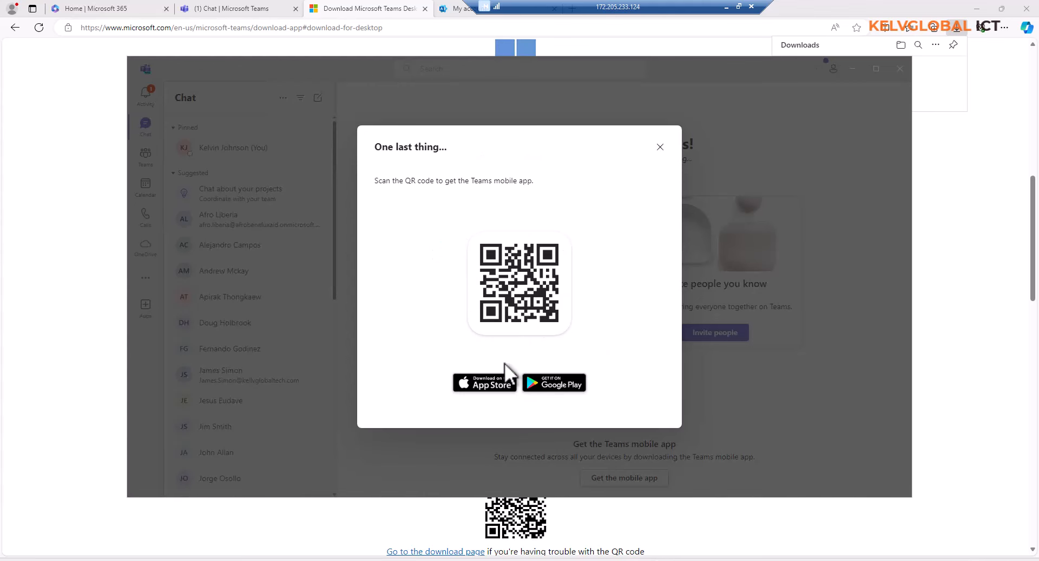
{"action": "left_click", "coordinate": [658, 148]}
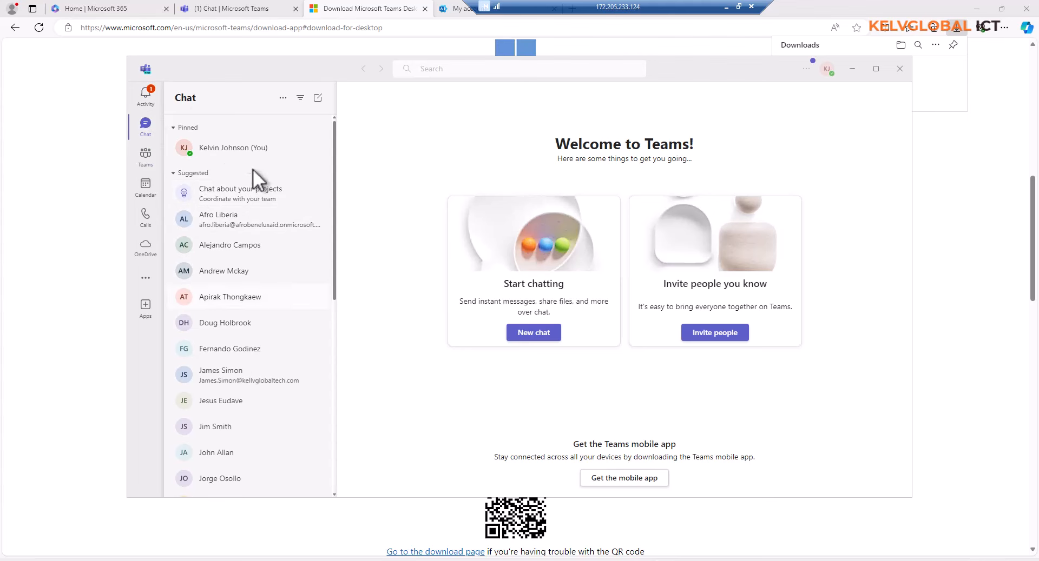
Look through the teams, calendar and calls in the desktop app, and compare it with the web version of Teams
{"action": "left_click", "coordinate": [154, 155]}
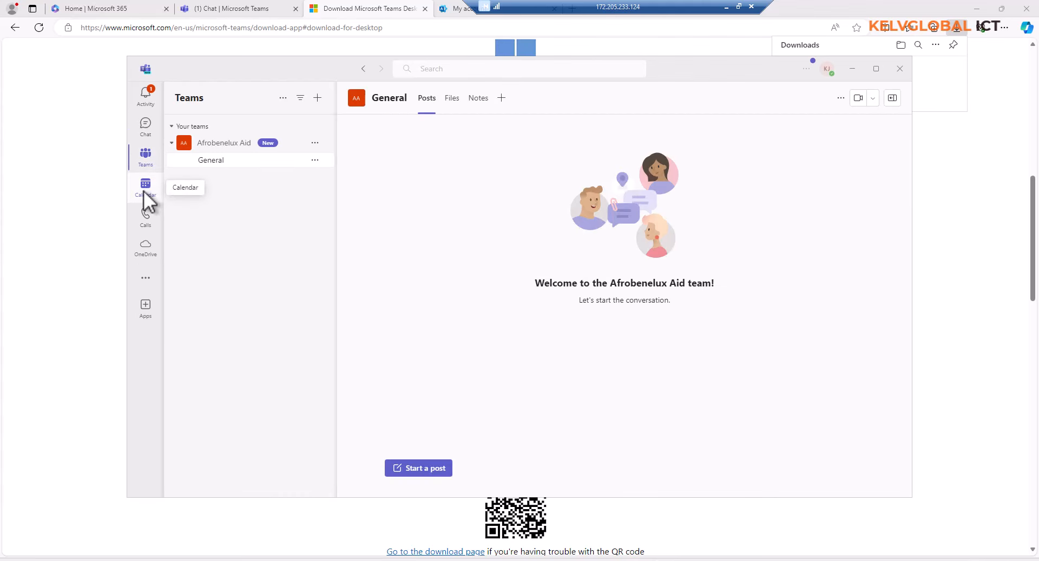
{"action": "left_click", "coordinate": [145, 189]}
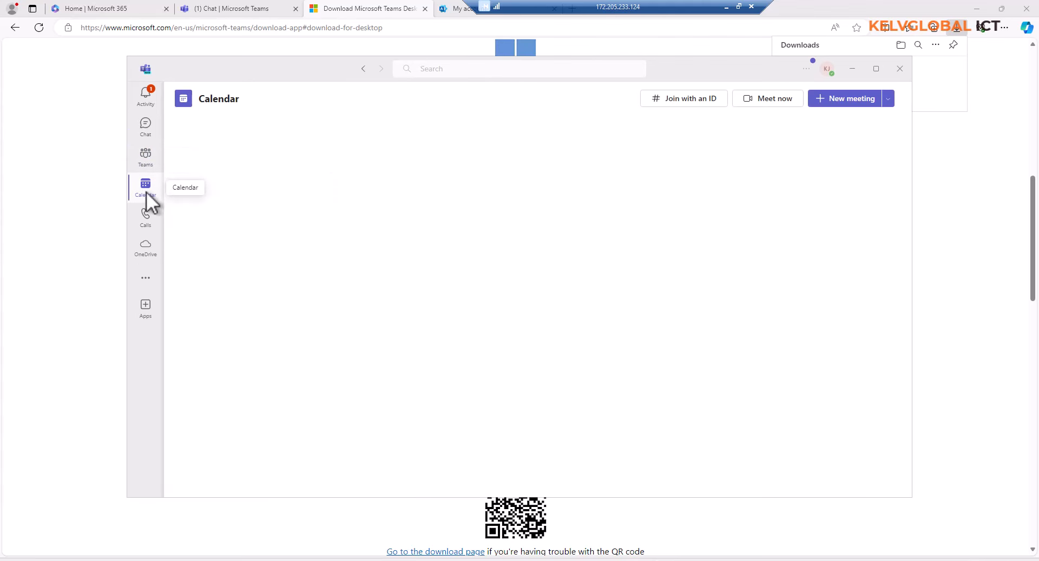
{"action": "left_click", "coordinate": [146, 220]}
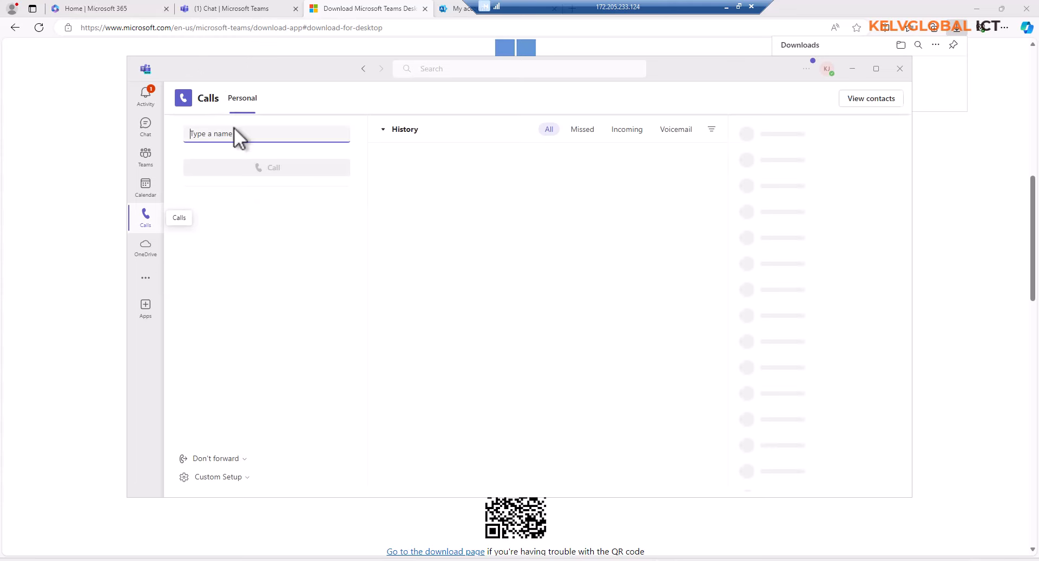
{"action": "left_click", "coordinate": [237, 9]}
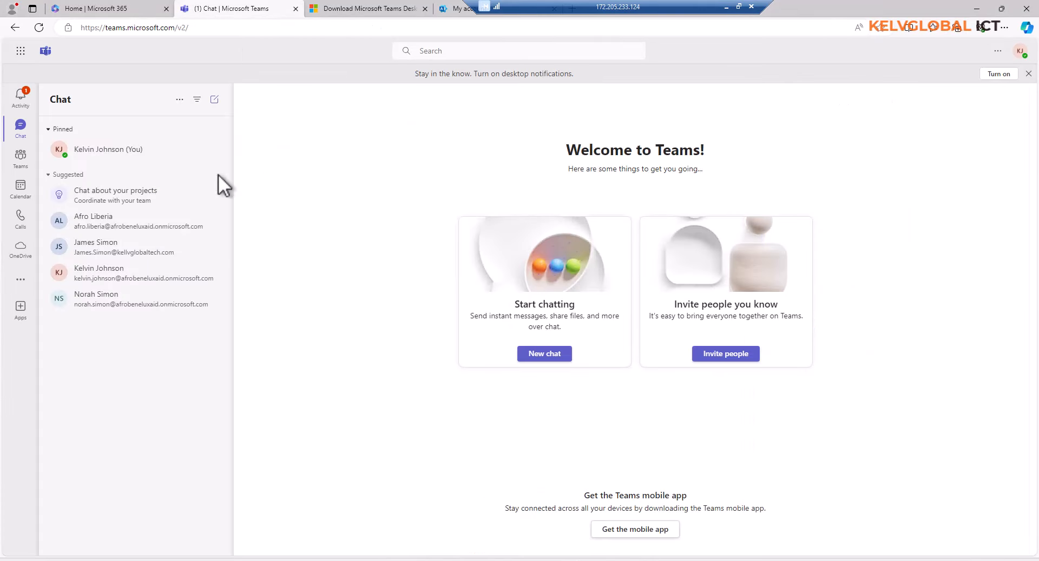
{"action": "left_click", "coordinate": [618, 560]}
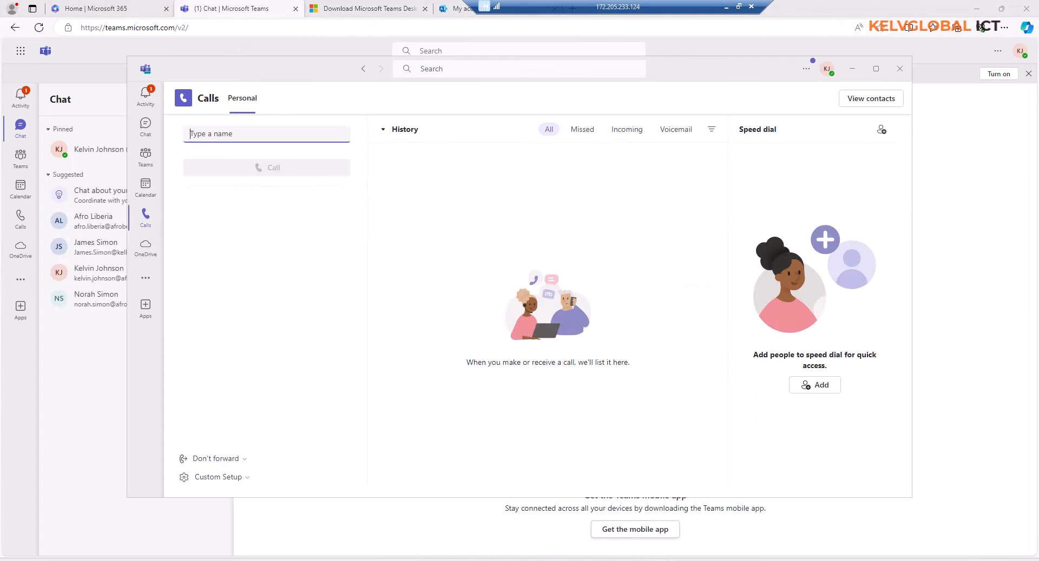